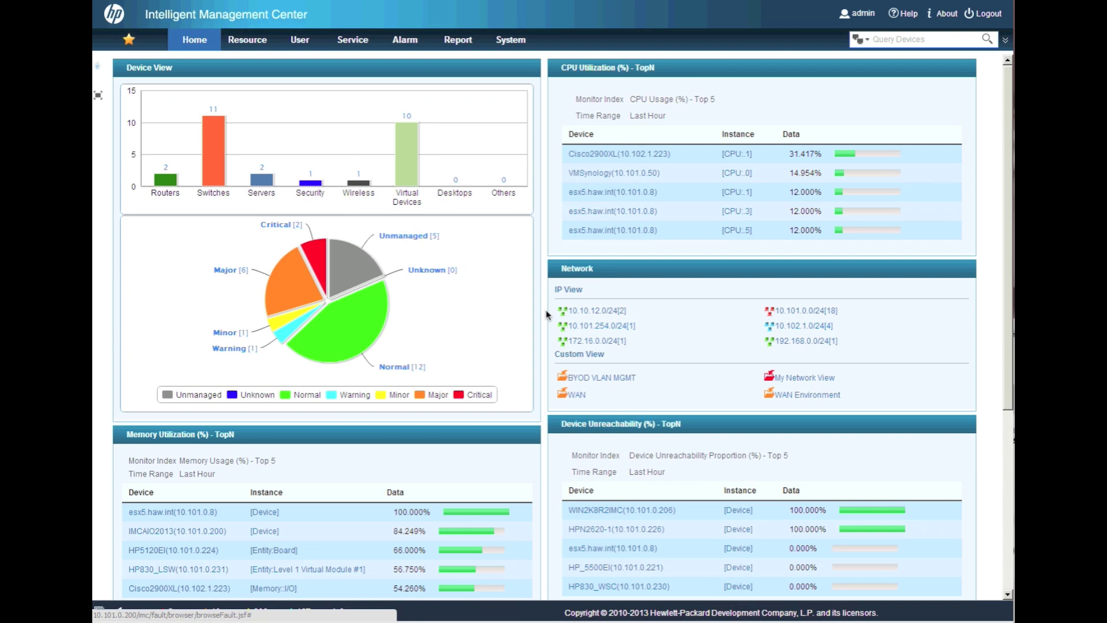
Step: Run a Real-Time Location search for 10.101.0.51, finding device 10.101.0.231 on GigabitEthernet1/0/2
click(251, 47)
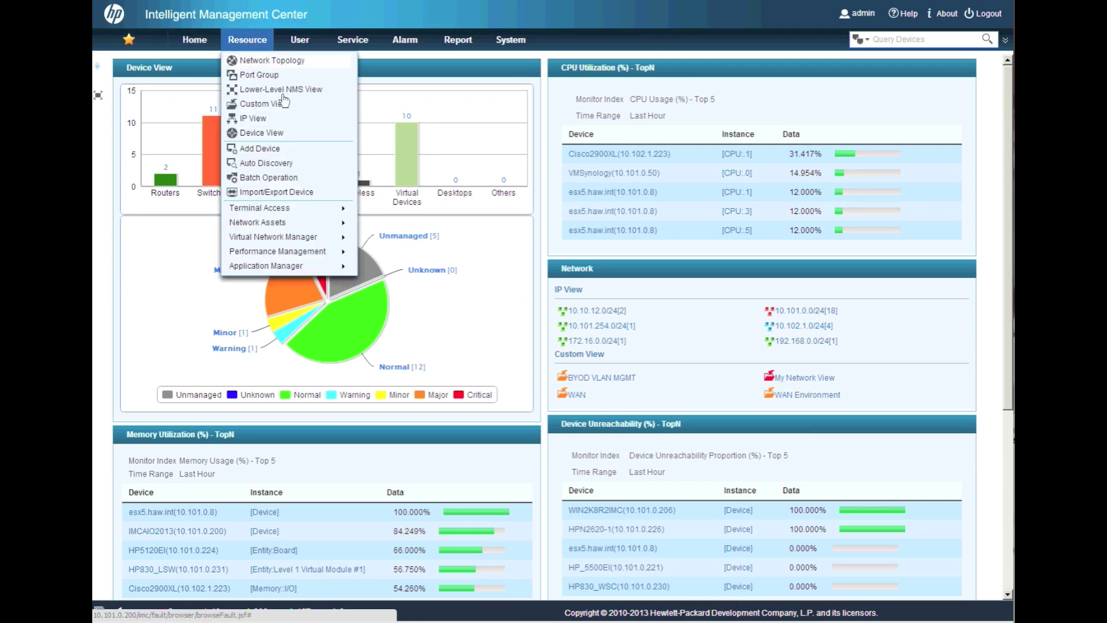
mouse_move(290, 212)
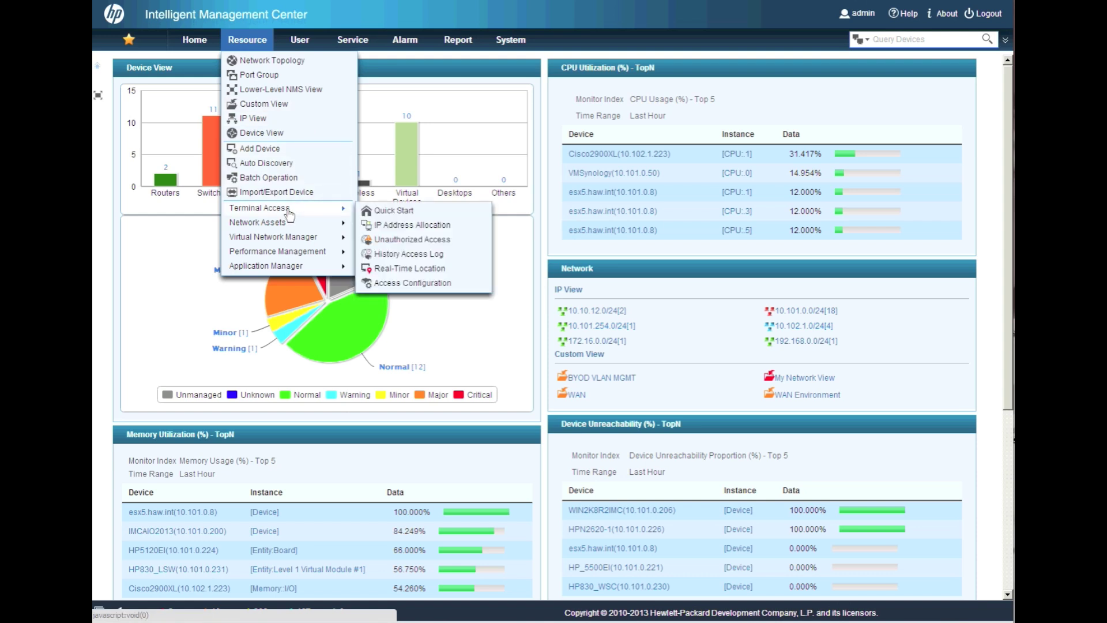
click(447, 271)
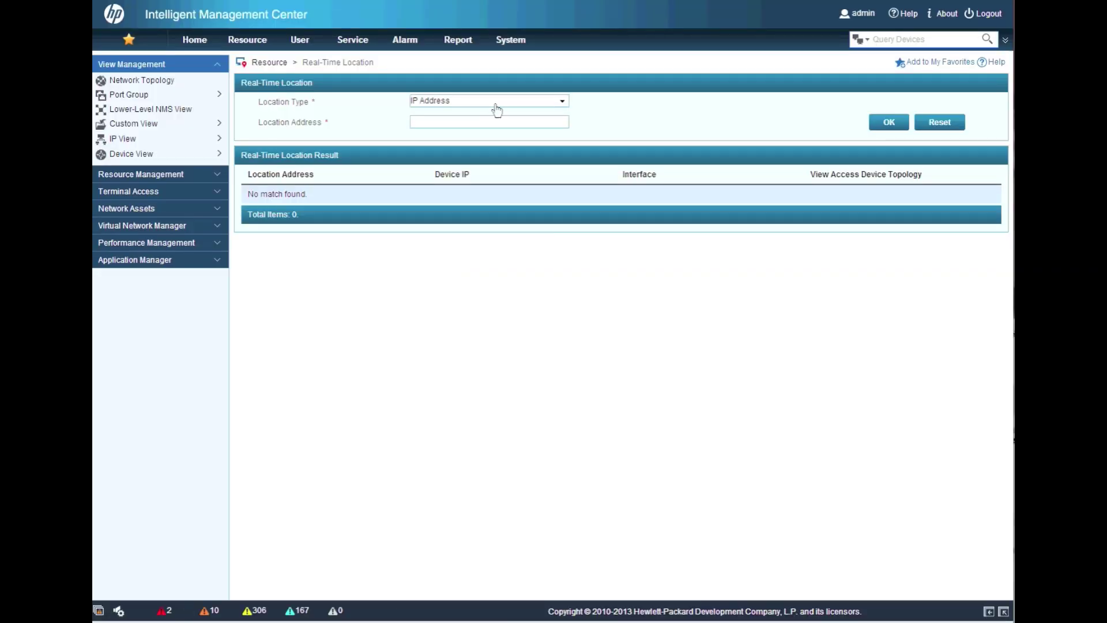
click(501, 122)
text(10.101.0.51)
click(877, 120)
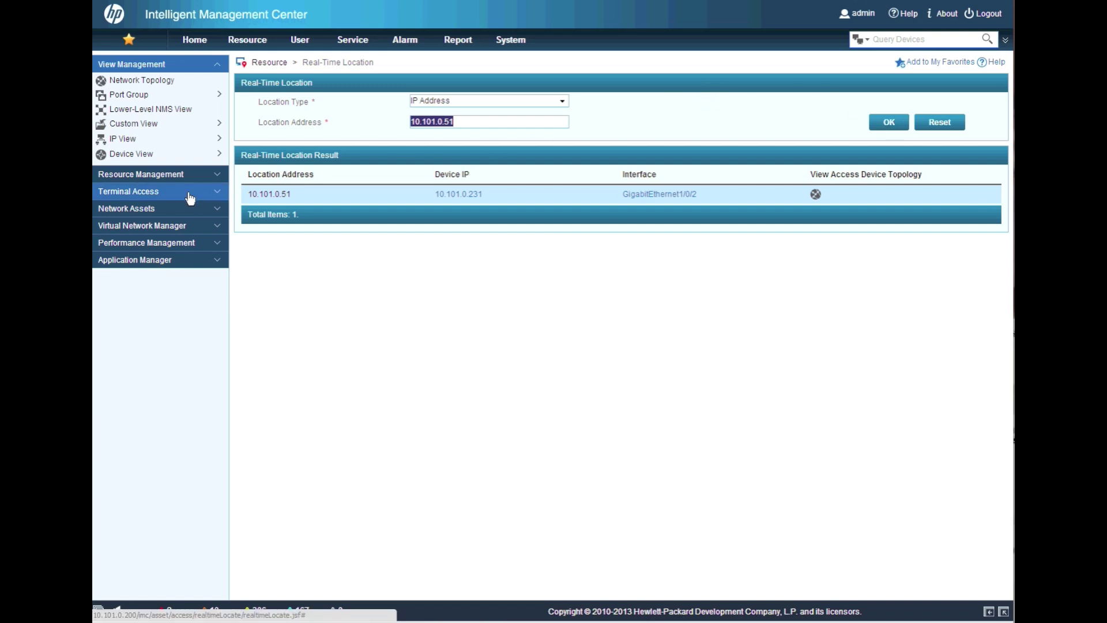
click(214, 193)
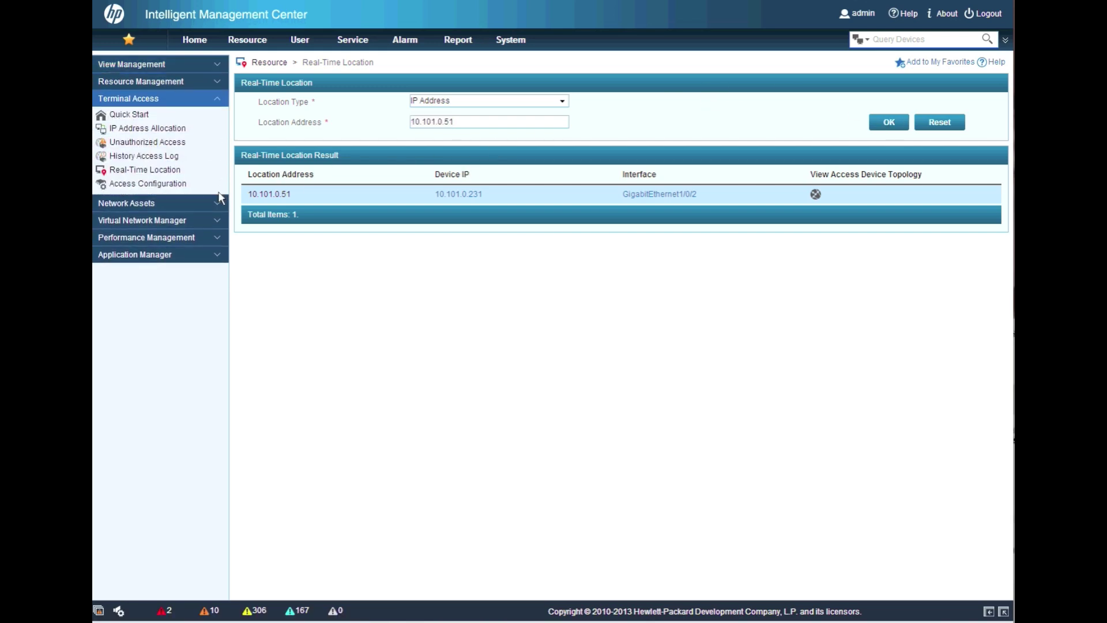
Step: Show the History Access Log with its Query form and dismiss the Box Update popup
click(167, 160)
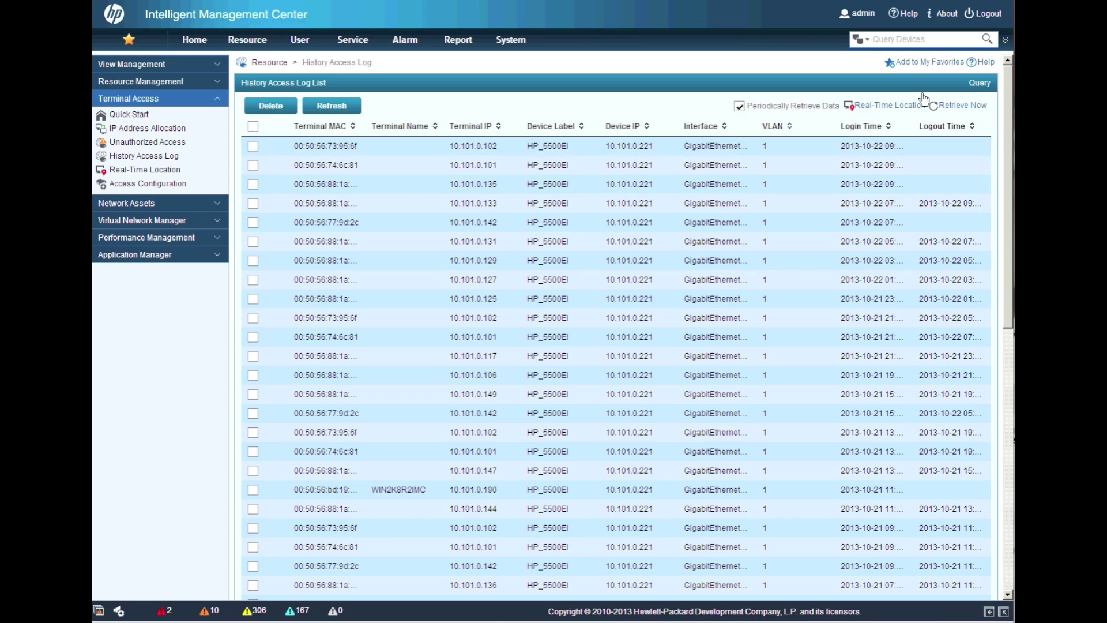
click(979, 83)
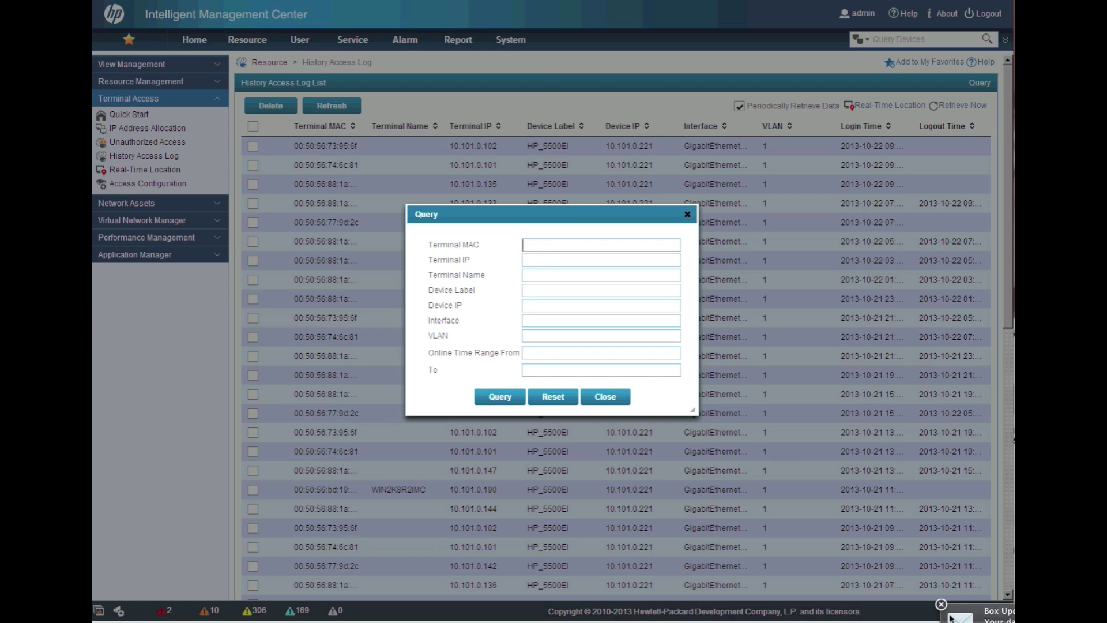
click(941, 604)
Step: Query the access log for terminal IP 10.101.0.51 and select the DISKSTATION entry
click(535, 259)
text(10.)
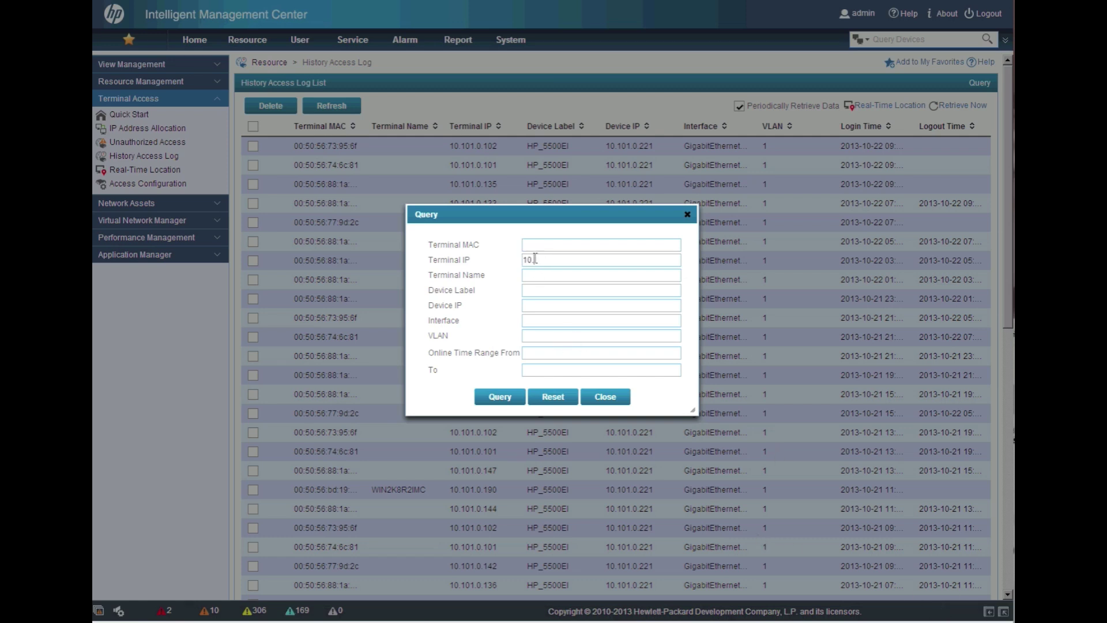
text(101.0.51)
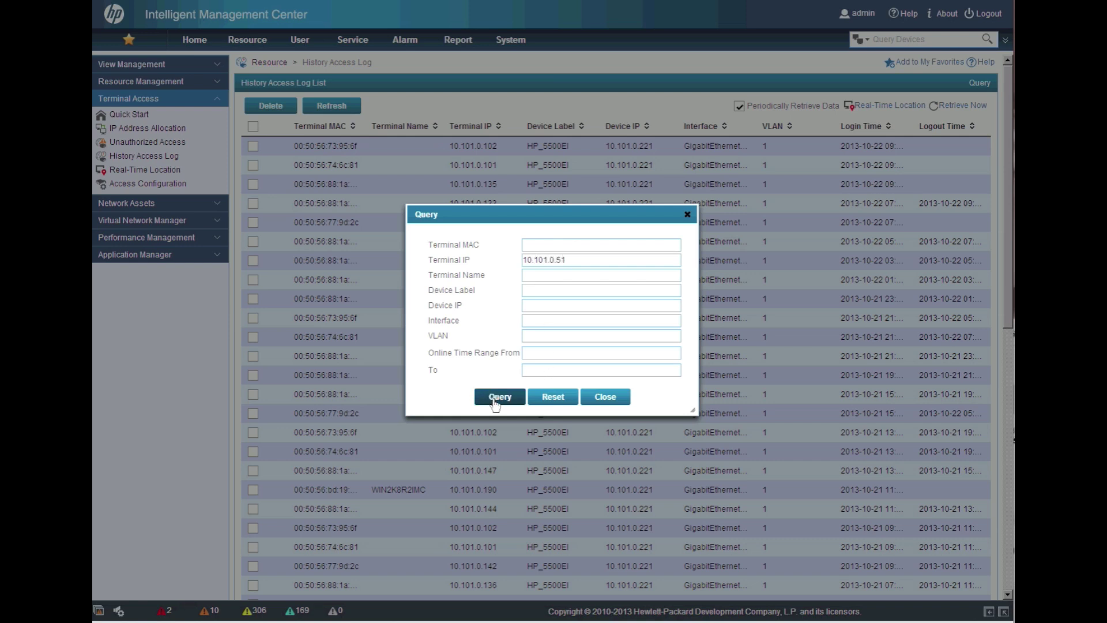
click(495, 403)
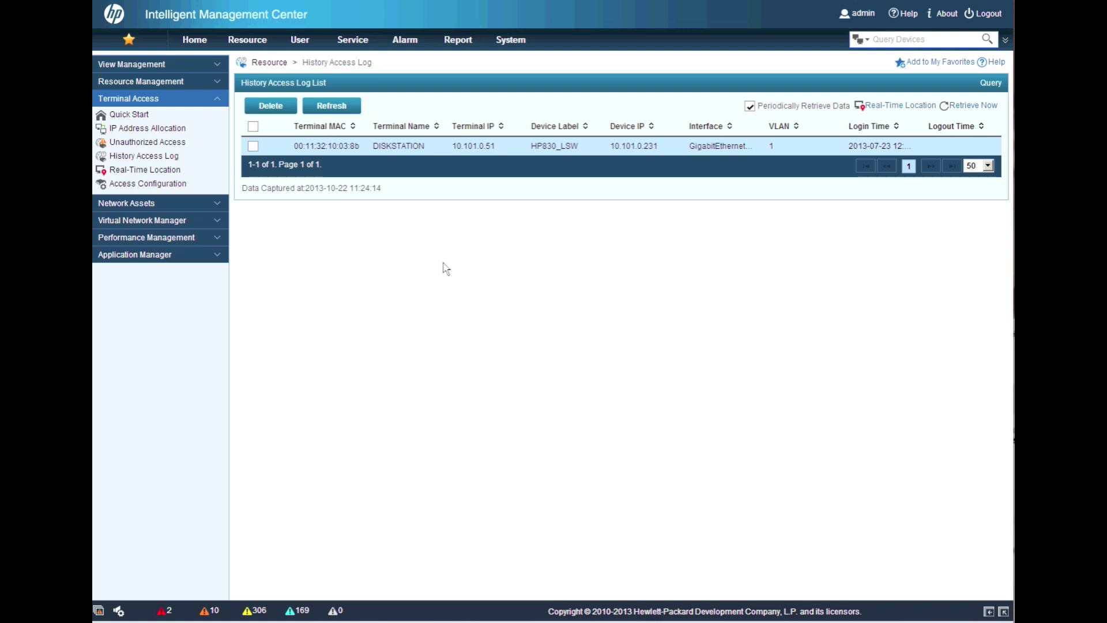
click(738, 150)
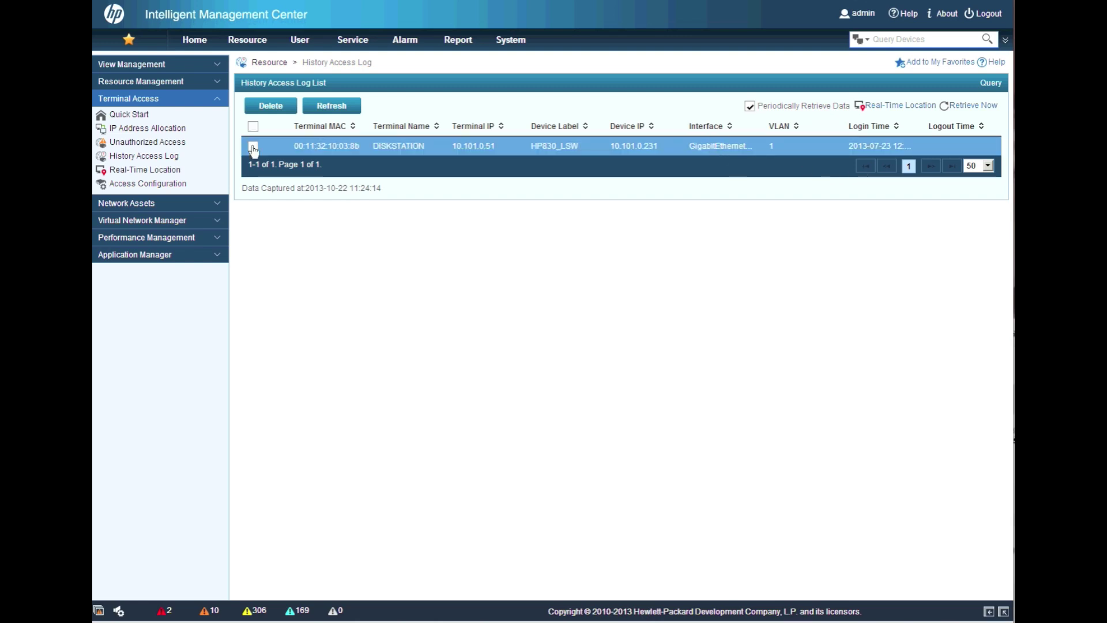
Step: From IP Address Allocation, list the allocated IPs of segment 10.101.0.1-10.101.0.254
click(162, 135)
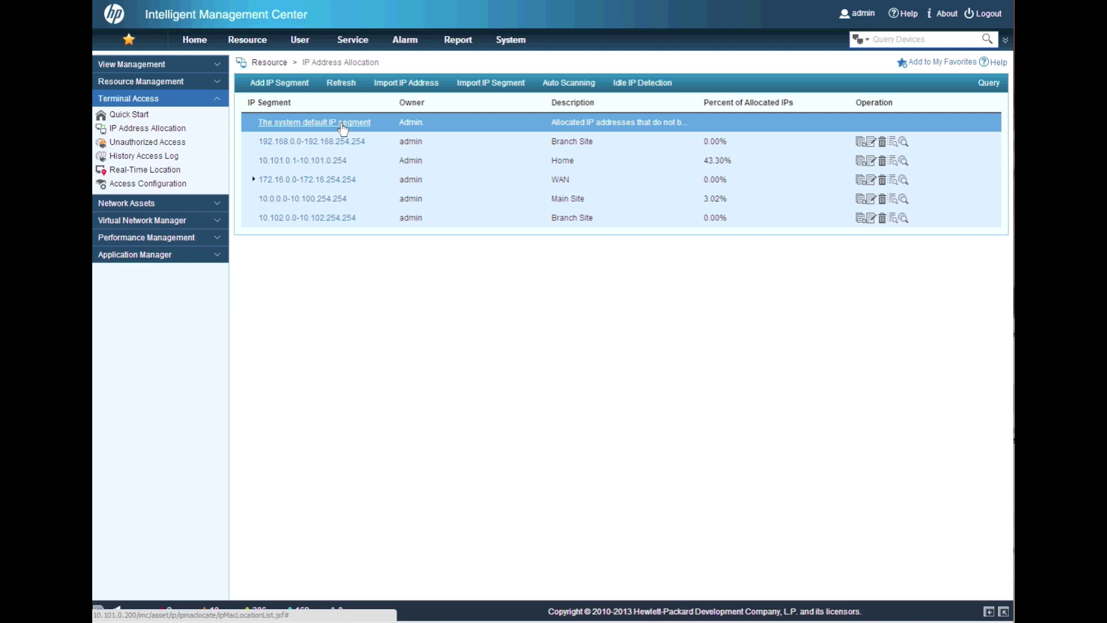
click(299, 163)
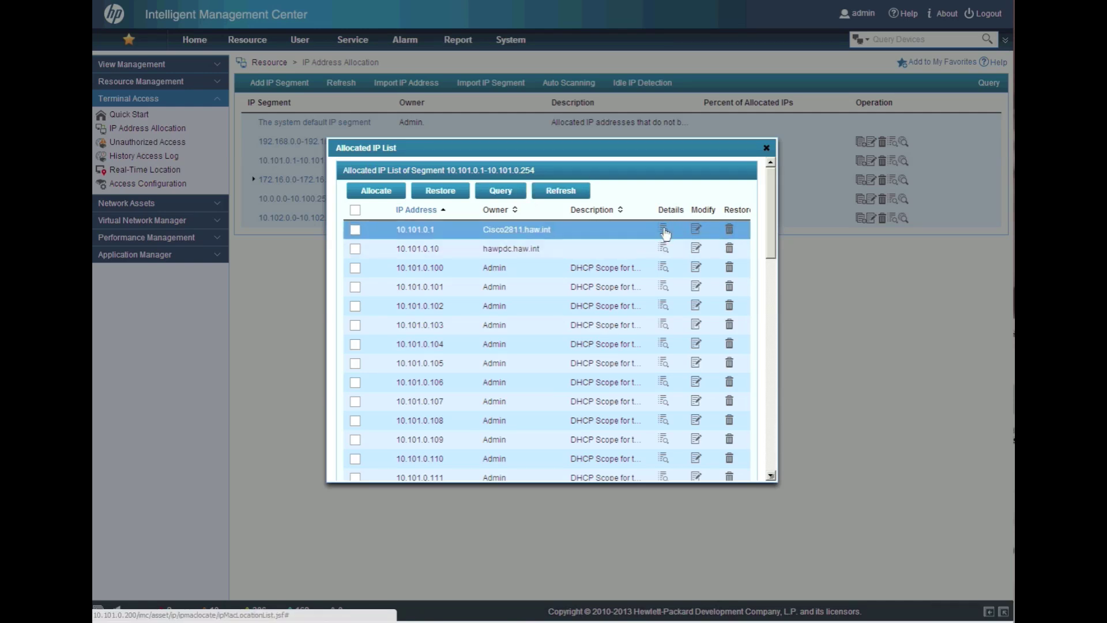
Step: Set 10.101.0.1's owner to 'The WAN Guy' with description 'Default gateway for 10.101.0.0/24 subnet'
click(665, 231)
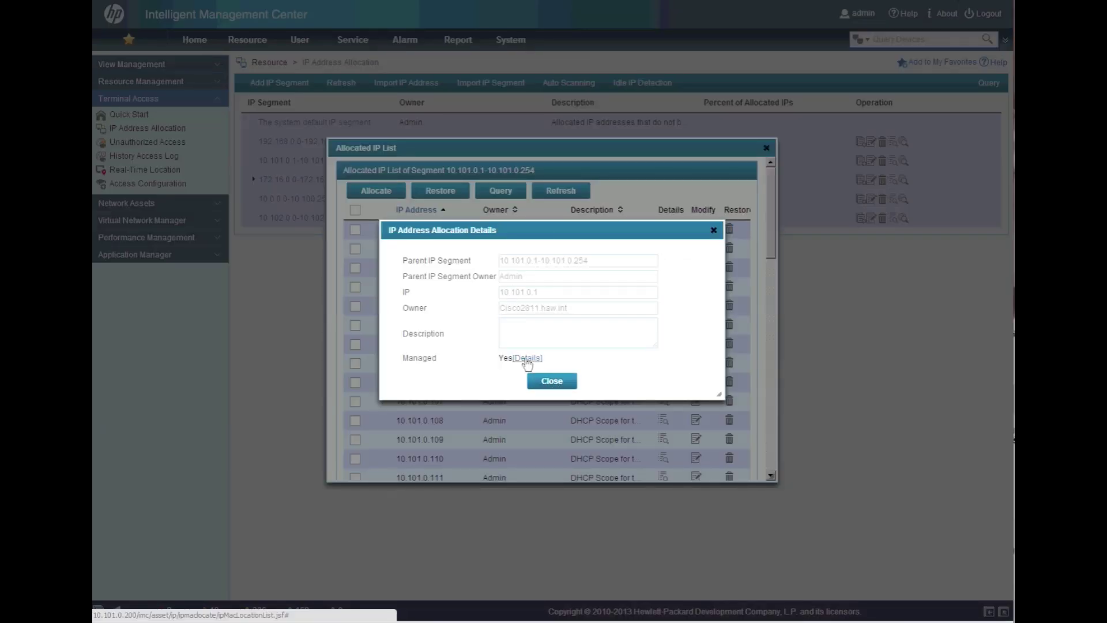
click(557, 379)
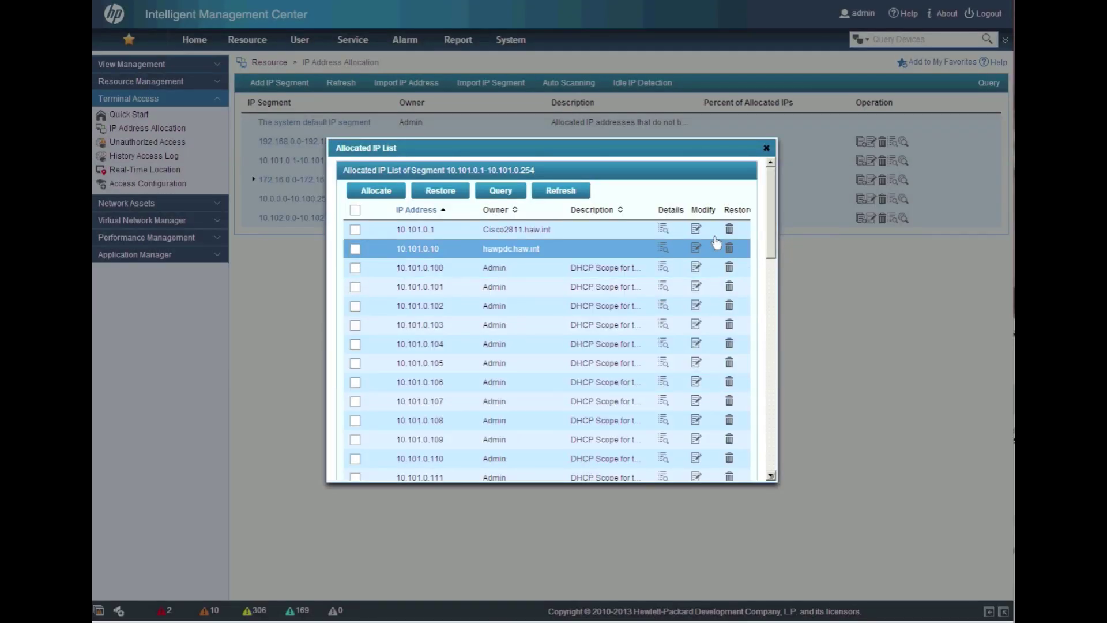
click(696, 230)
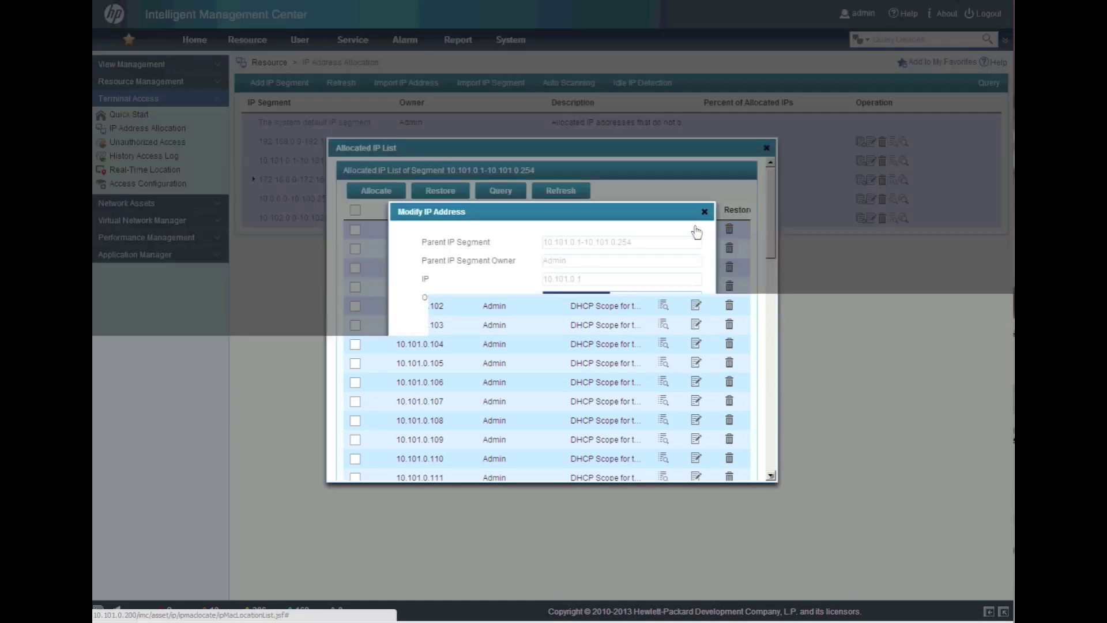
drag(621, 296, 516, 296)
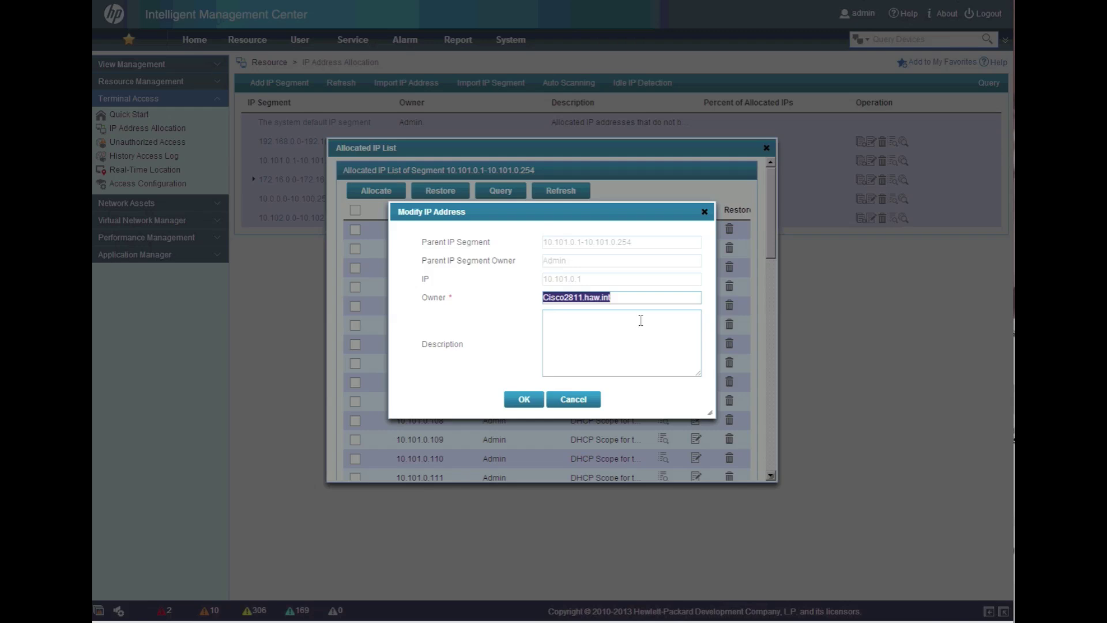
text(The WAN )
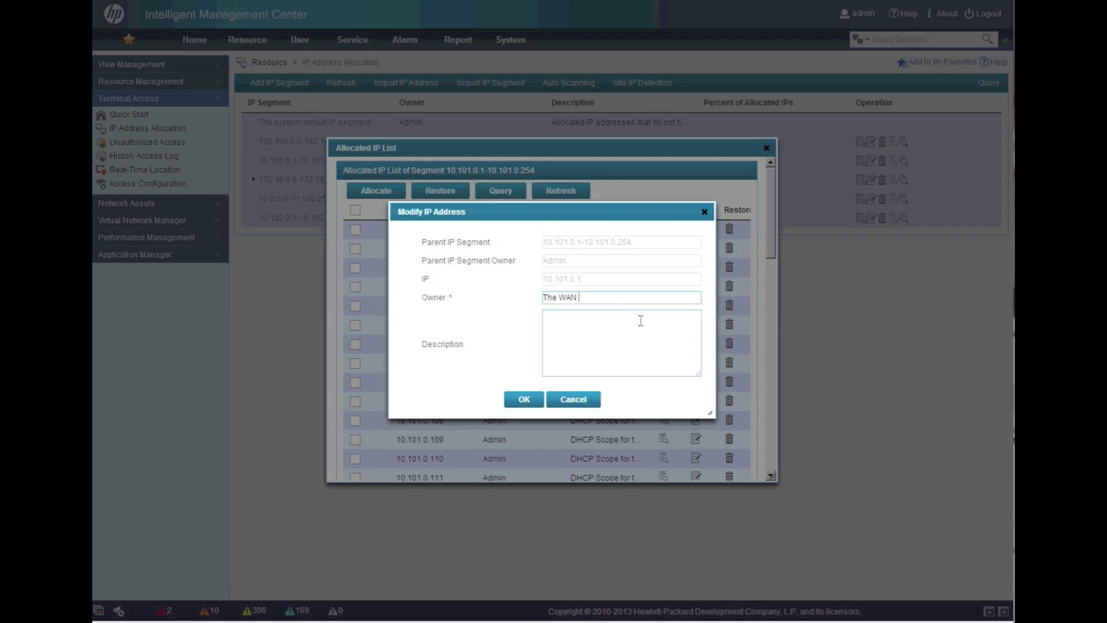
text(Guy)
text(Default ga)
text(teway for)
text( 10.101.0.0)
text(/24 subent)
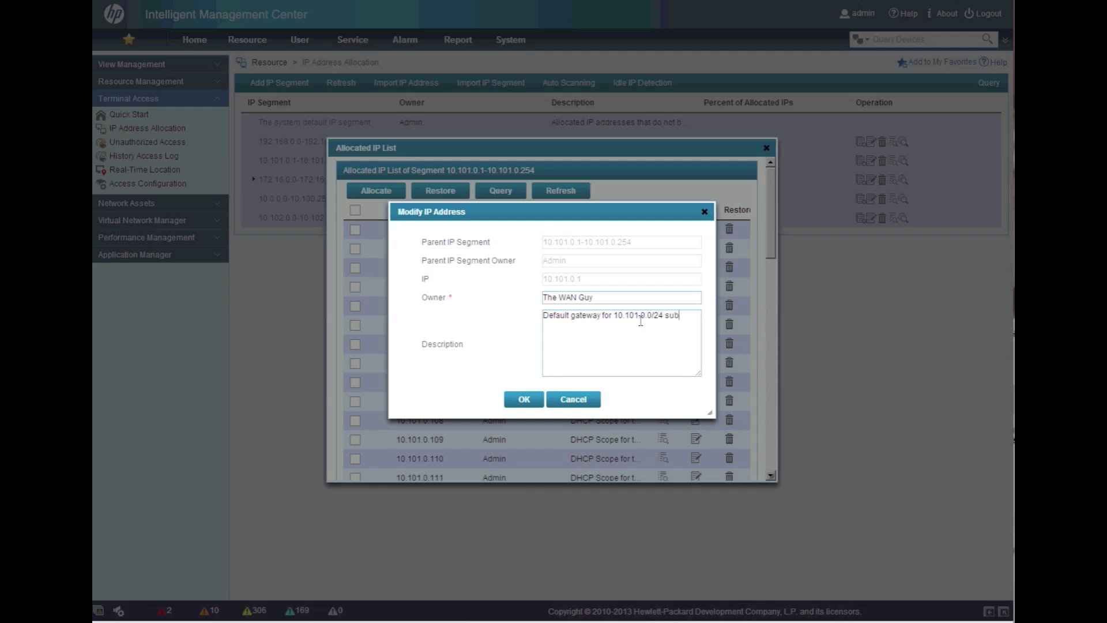
key(BackSpace)
key(BackSpace)
key(BackSpace)
text(net)
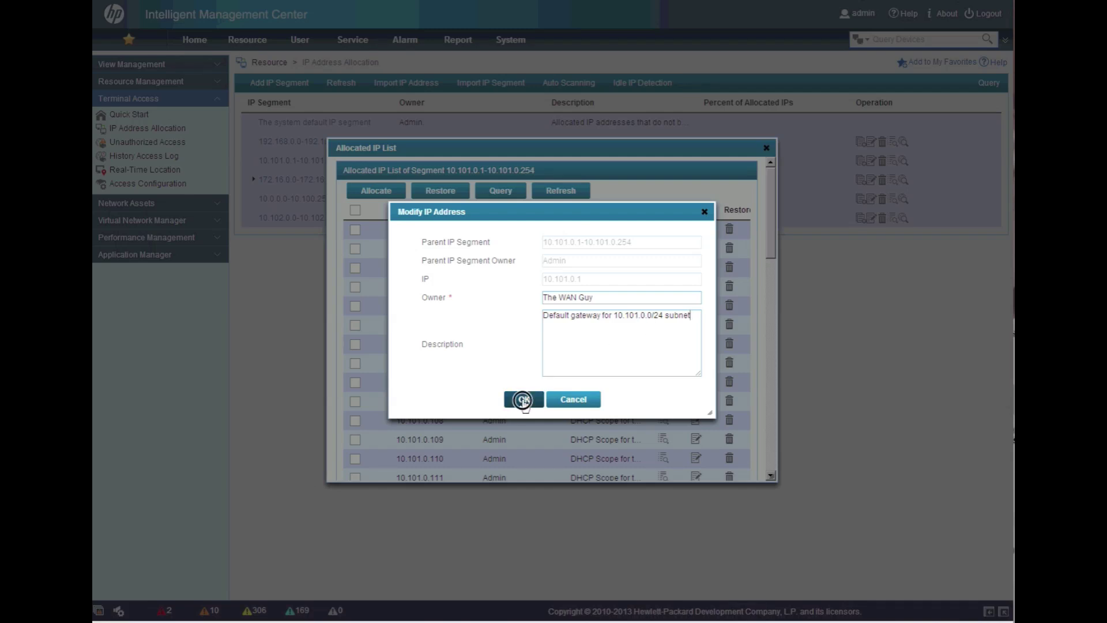
click(524, 400)
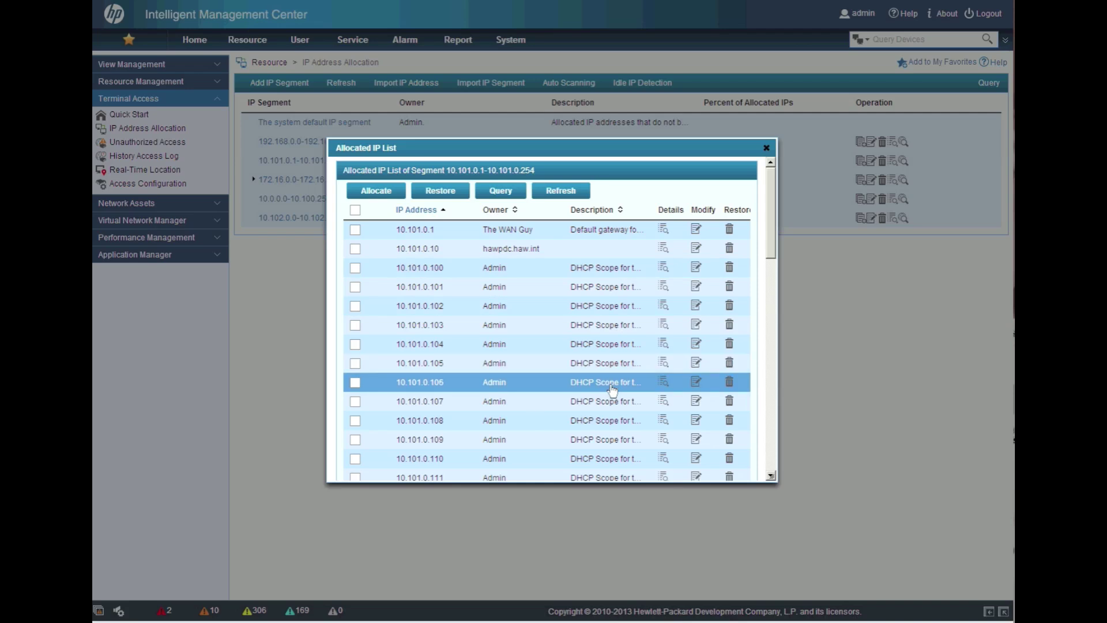
Step: Expand the WAN segment, review the 172.16.0.1-172.16.0.2 child's details, and start a new child segment
scroll(611, 388, down, 10)
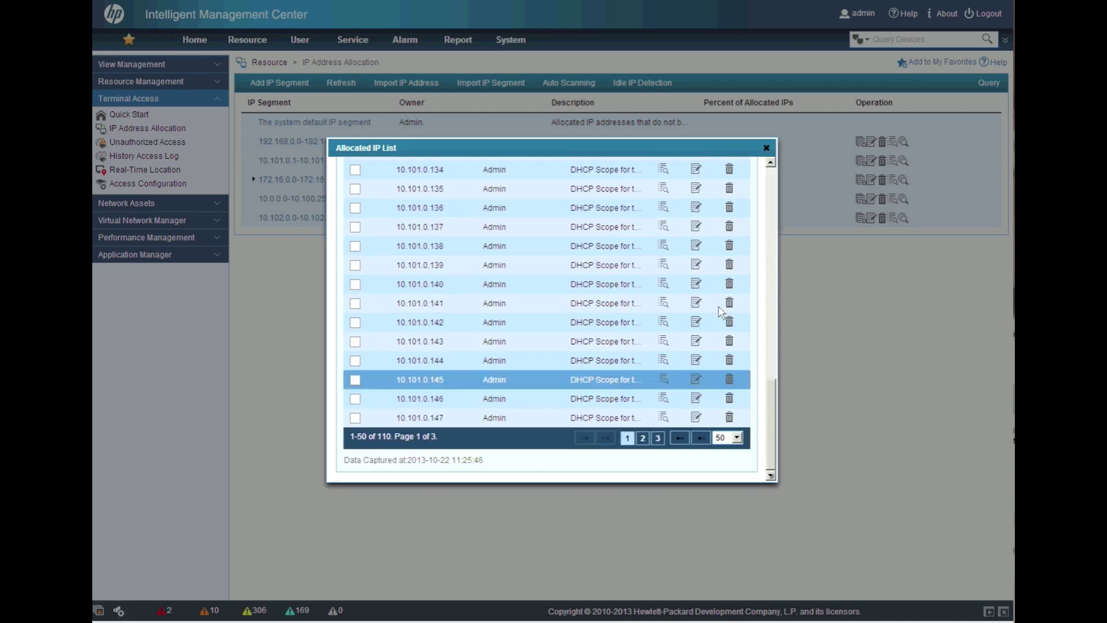
click(766, 148)
click(444, 193)
click(253, 180)
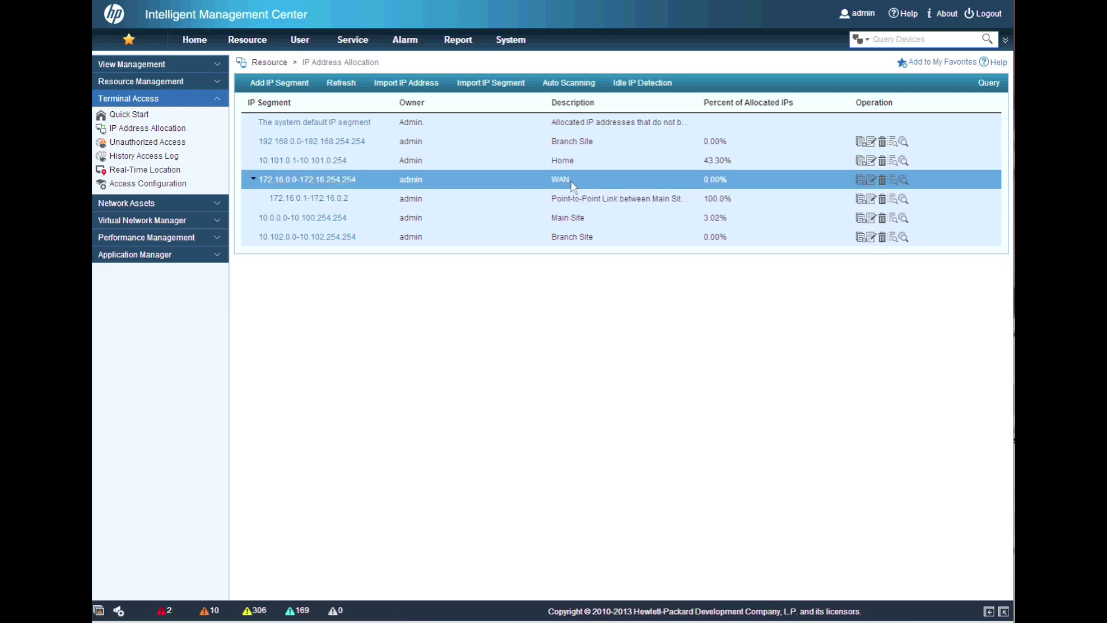
click(328, 203)
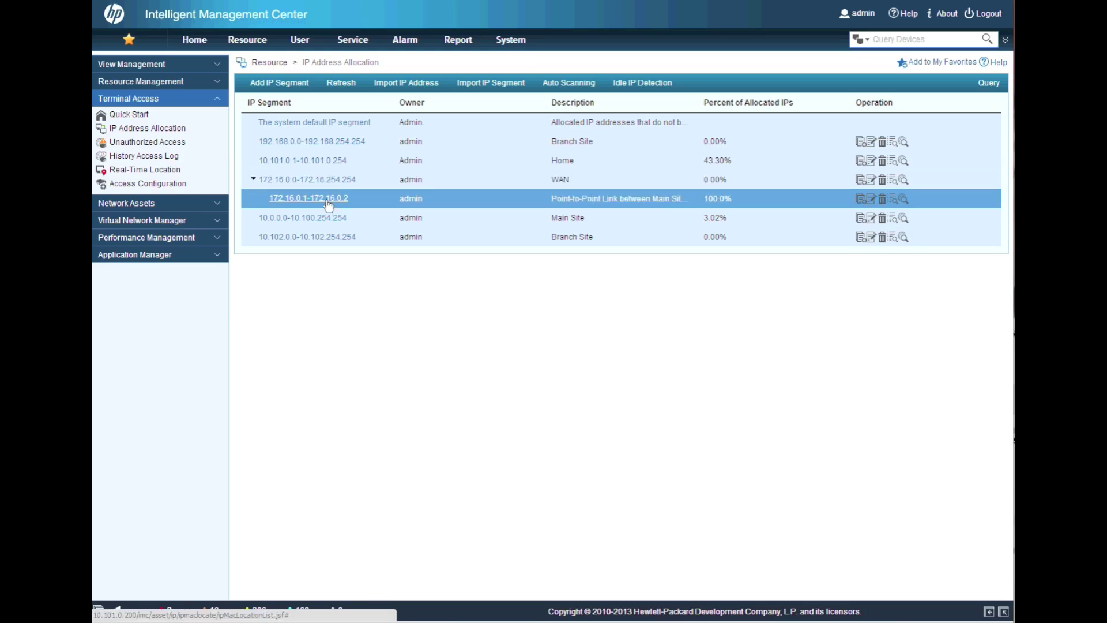
click(895, 199)
click(573, 386)
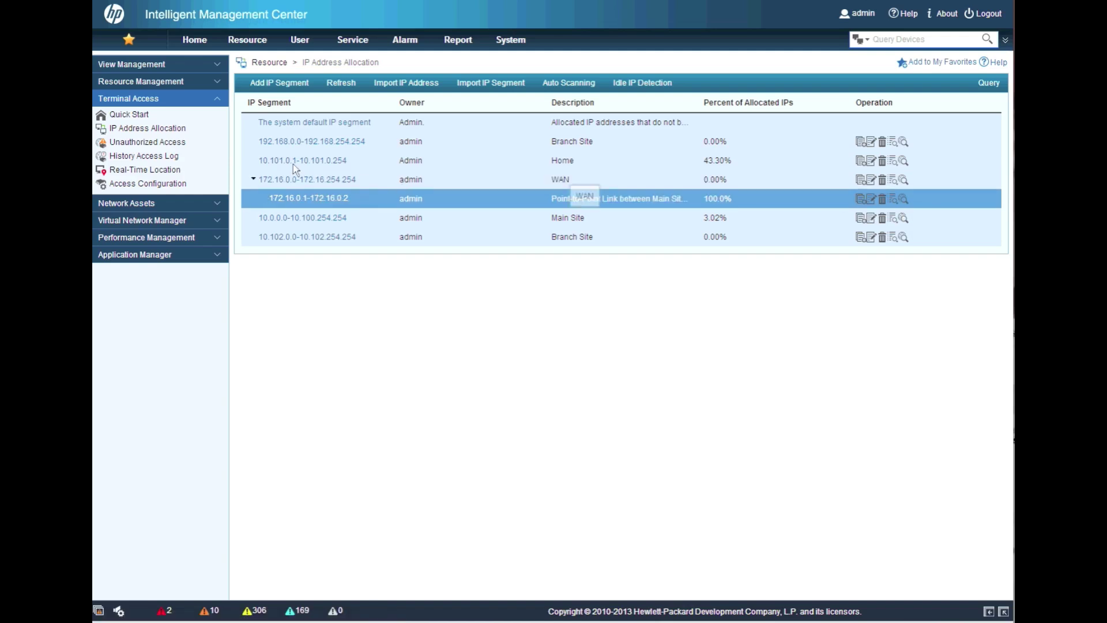
click(861, 181)
click(511, 274)
Step: Enter the range 172.16.2.1–172.16.2.2 and set the owner to 'The WAN Guy'
text(172.16.2)
key(Tab)
text(172.16.2)
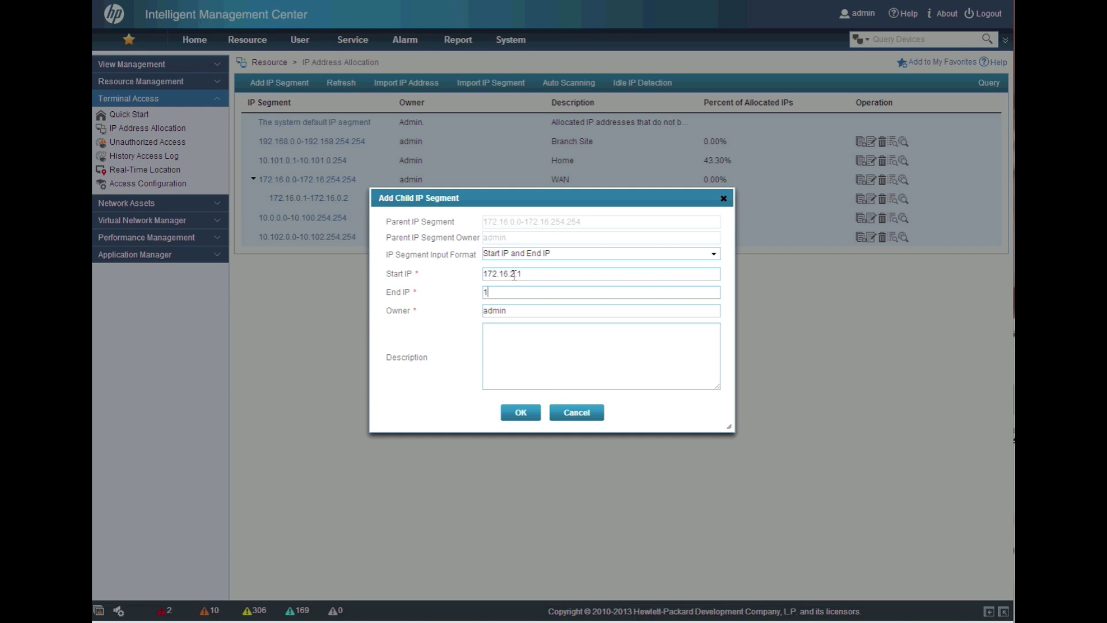
text(.2)
double_click(507, 312)
text(The Wan)
key(BackSpace)
key(BackSpace)
text(AN Guy)
Step: Describe the child segment as reserved for branch2 P2P links and save it
key(Tab)
text(IP)
key(BackSpace)
key(BackSpace)
text(publ)
key(BackSpace)
key(BackSpace)
key(BackSpace)
key(BackSpace)
text(IP)
key(BackSpace)
key(BackSpace)
key(BackSpace)
text(P2P links )
text(for)
key(BackSpace)
key(BackSpace)
key(BackSpace)
text(re)
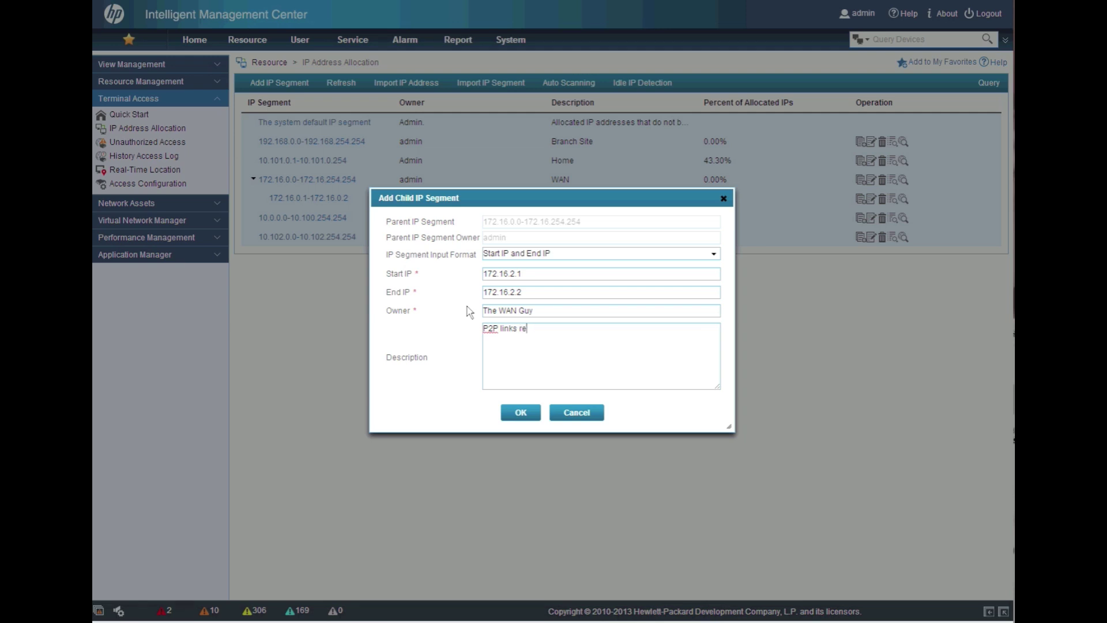
text(served for connection to branch)
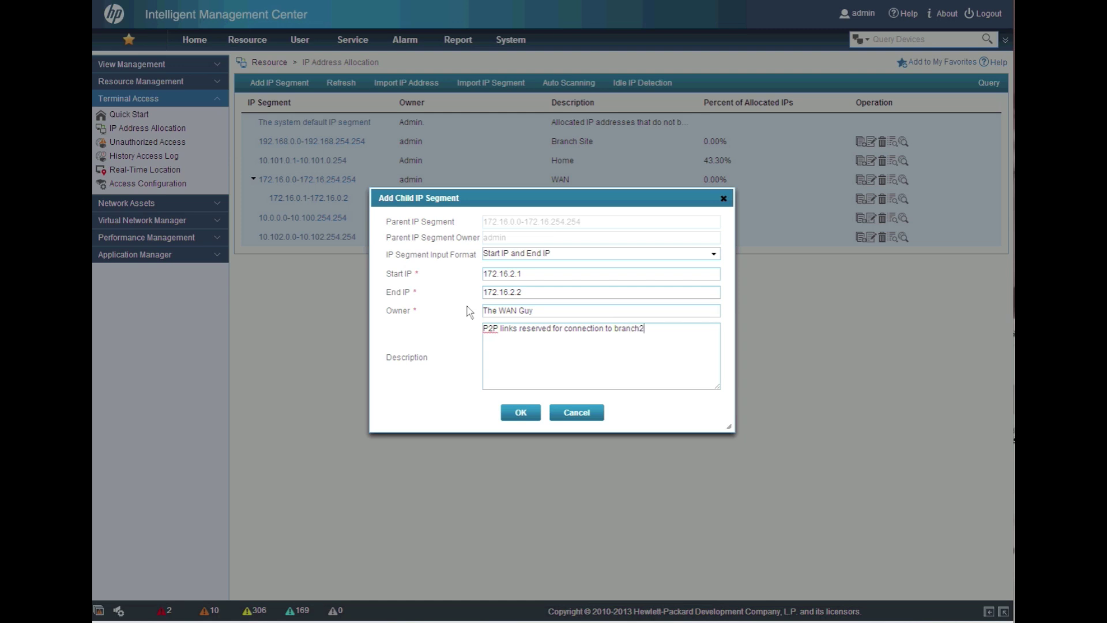
click(520, 412)
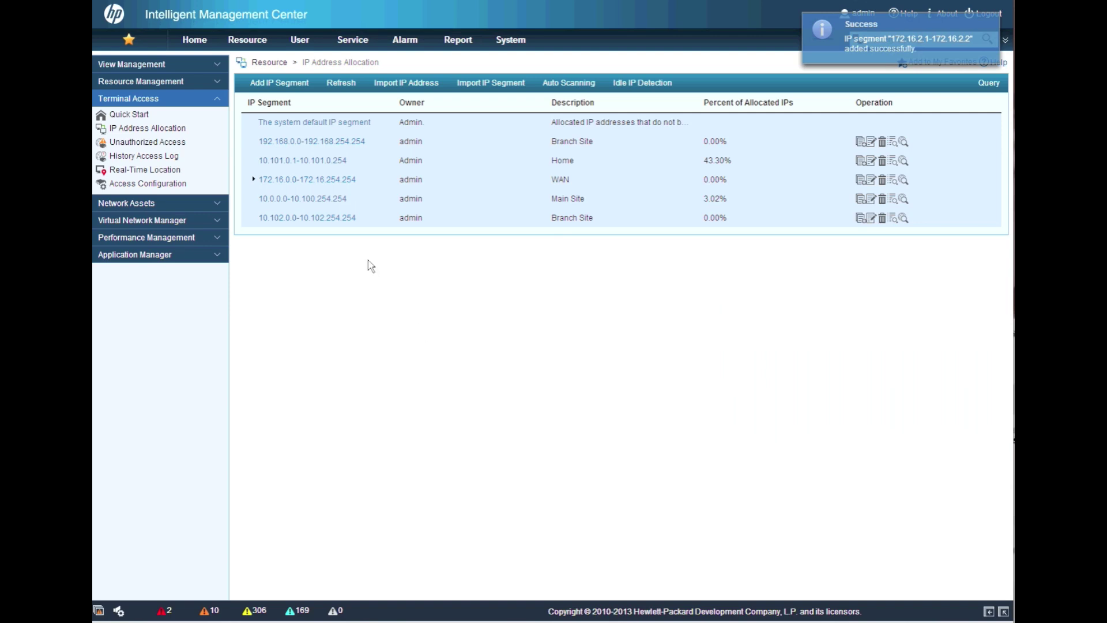
Step: Reopen the 10.101.0.1-10.101.0.254 allocated IP list under the expanded WAN row and bring up its Query form
click(253, 181)
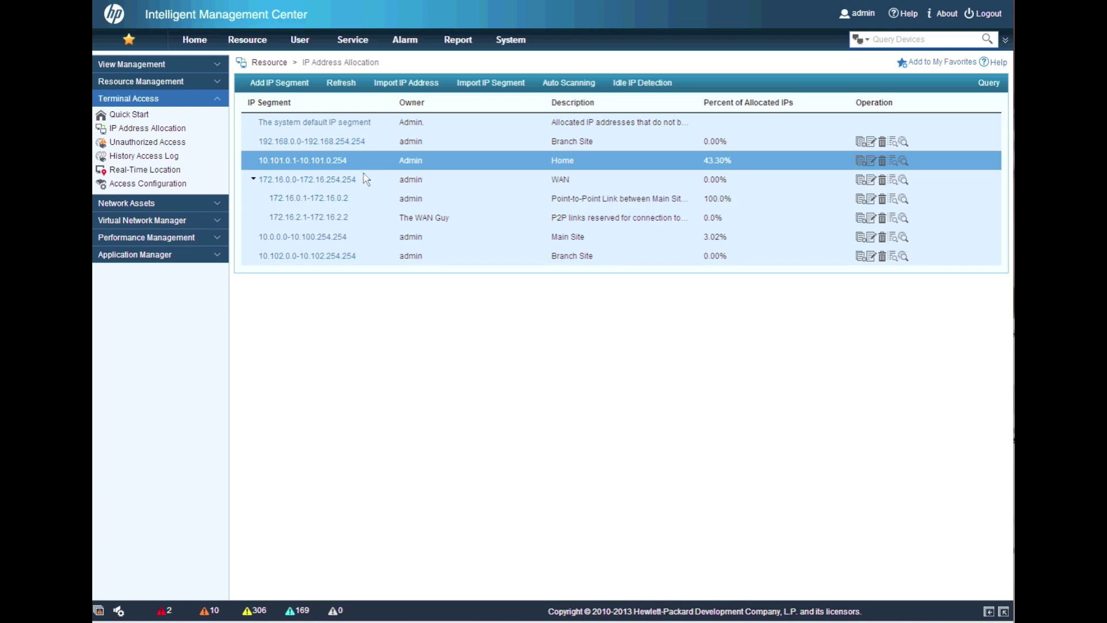
click(298, 162)
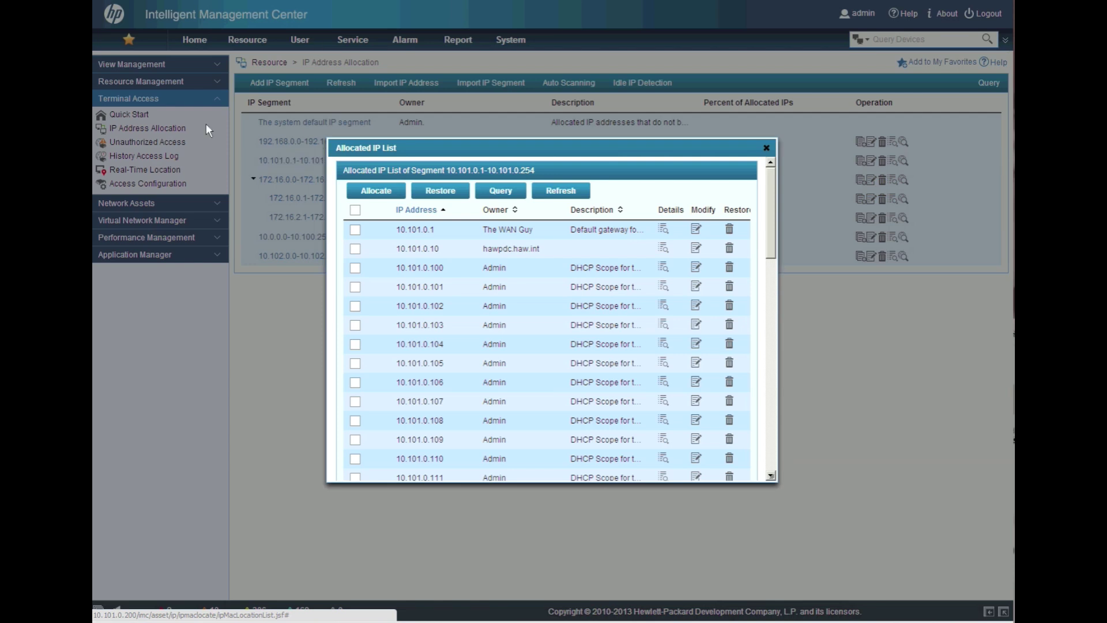
drag(777, 209, 780, 419)
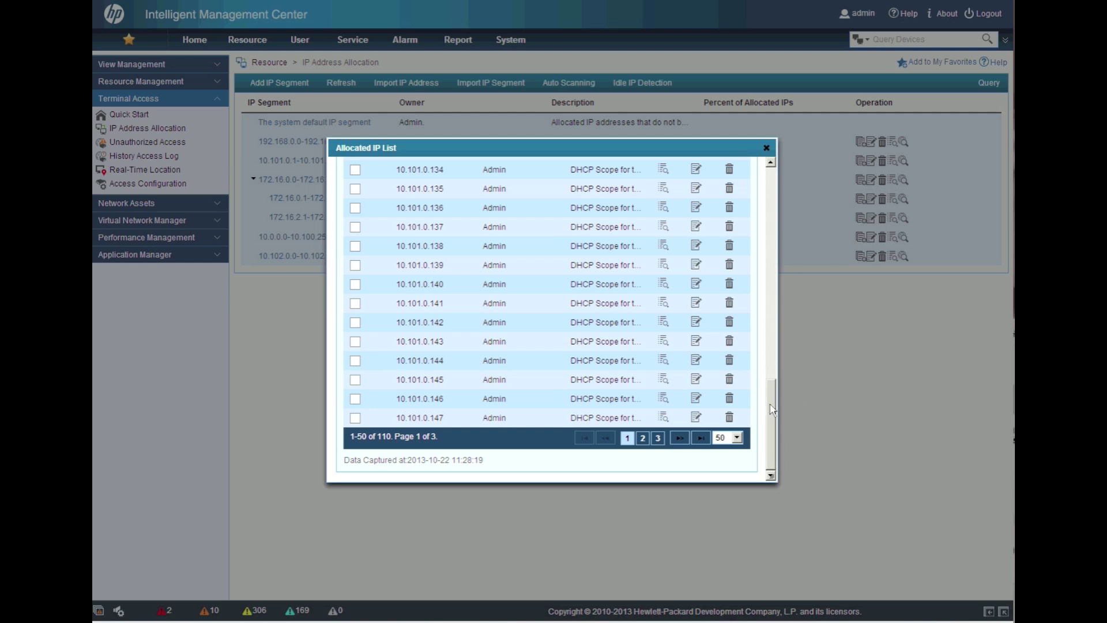
drag(768, 398, 770, 168)
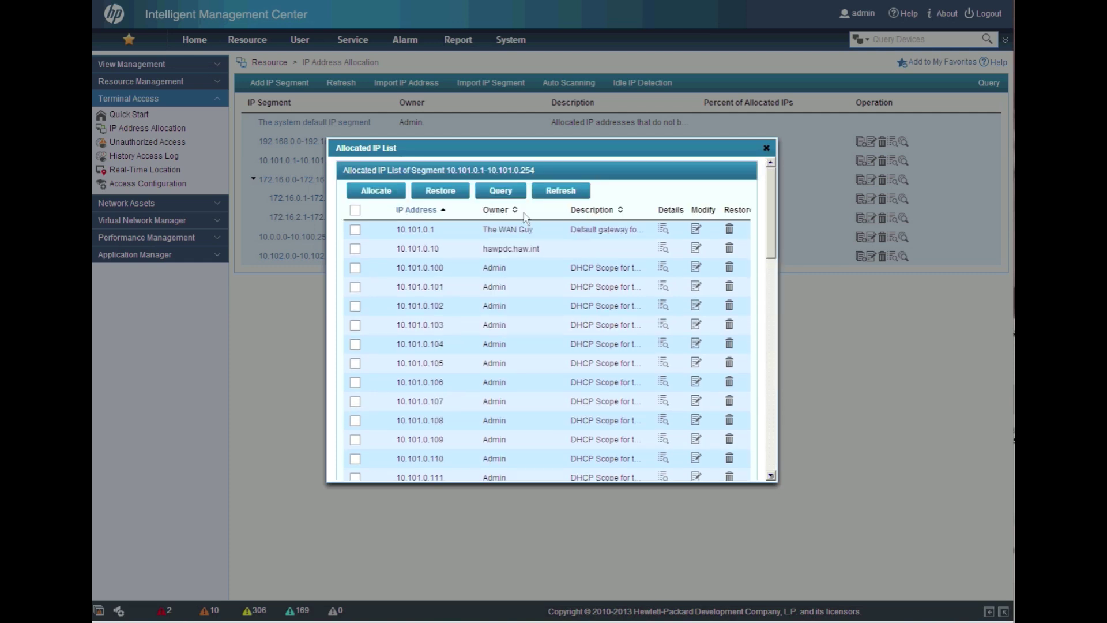
click(499, 191)
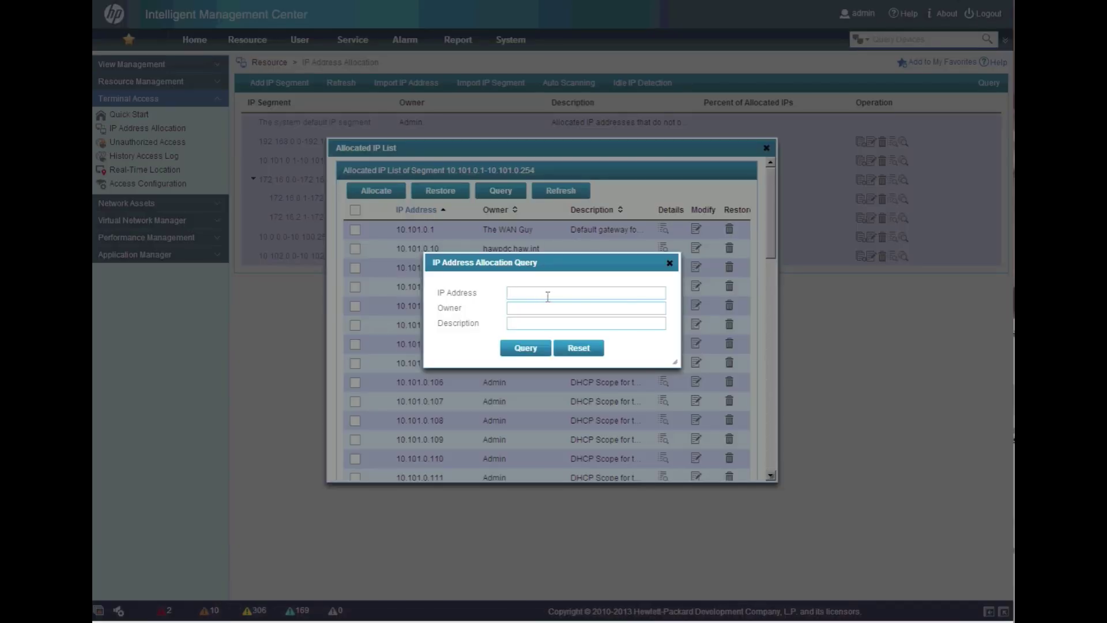
Step: Filter the allocated list by IP 10.101.0, leaving the four 10.101.0.22x entries
text(10.101.0.22)
click(517, 348)
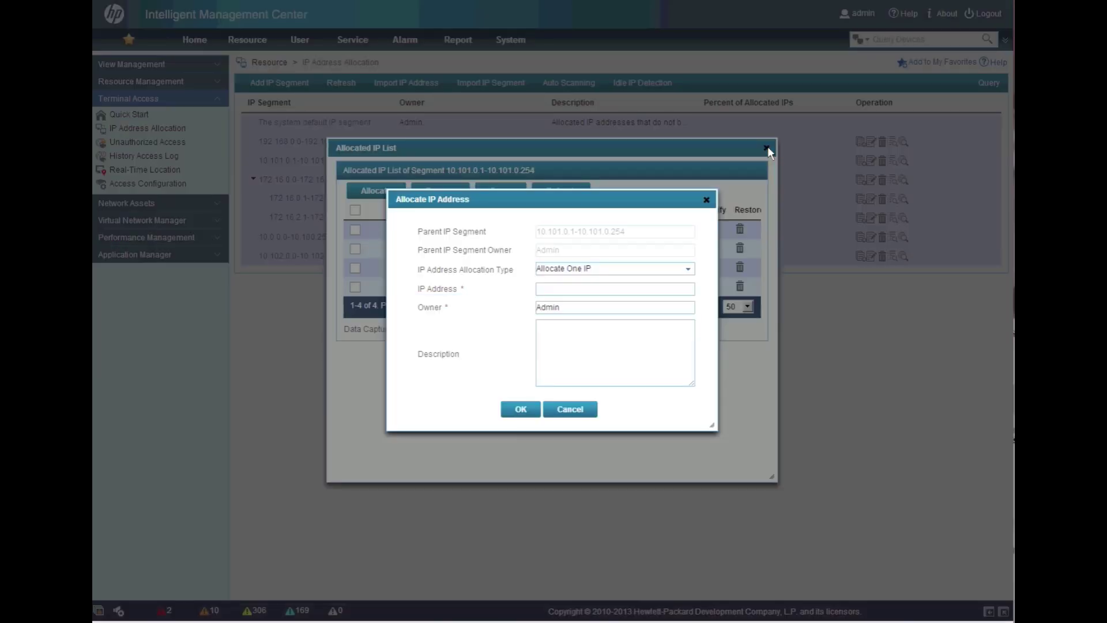
Step: Allocate 10.101.0.223 to 'The LAN Guy' as 'new Switch mgmt address' and return to the list
click(585, 291)
text(10.101)
key(Tab)
key(Tab)
text(mew)
key(shift+Tab)
text(The LAN Guy)
key(Tab)
text(new Switch mgm)
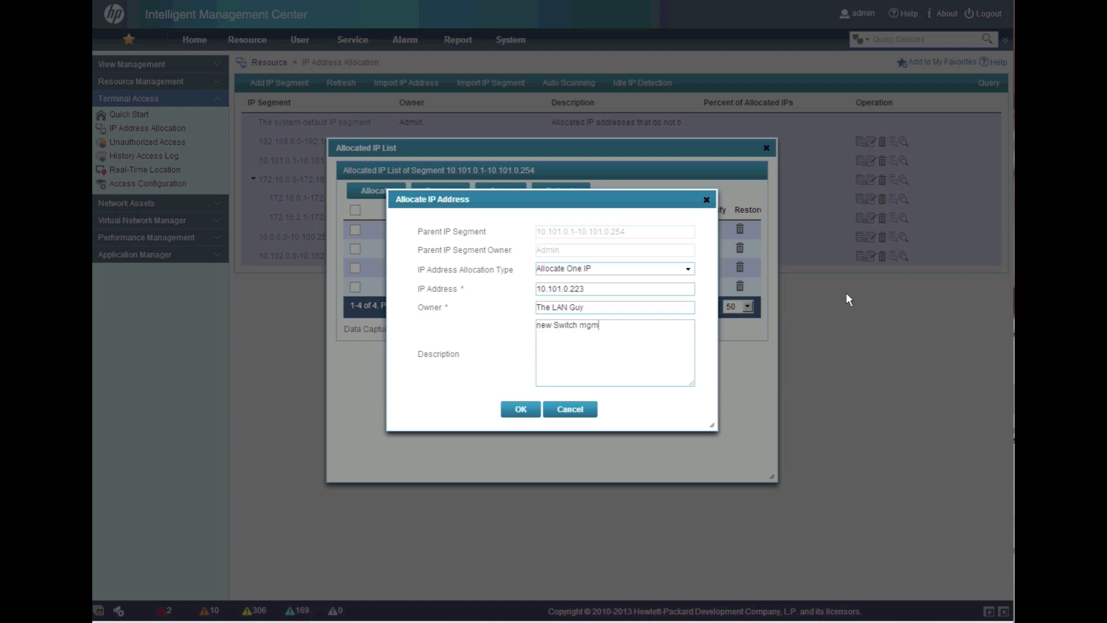
text(t address)
click(525, 410)
click(509, 459)
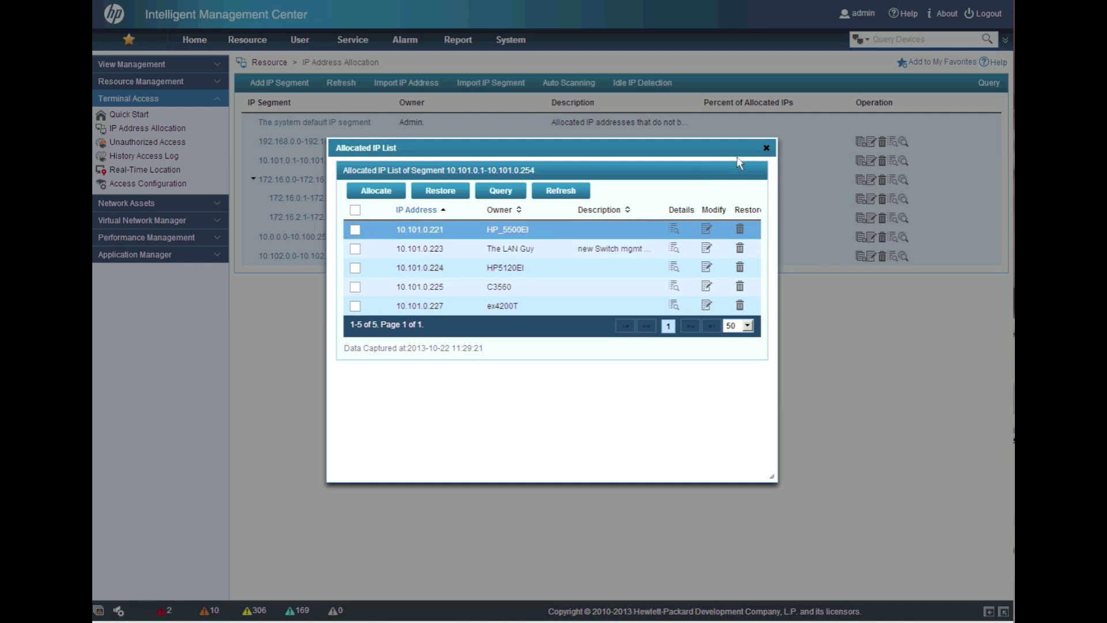
Step: Auto-scan segment 10.101.0.1–10.101.0.254 and allocate the discovered unallocated address 10.101.0.201
click(767, 149)
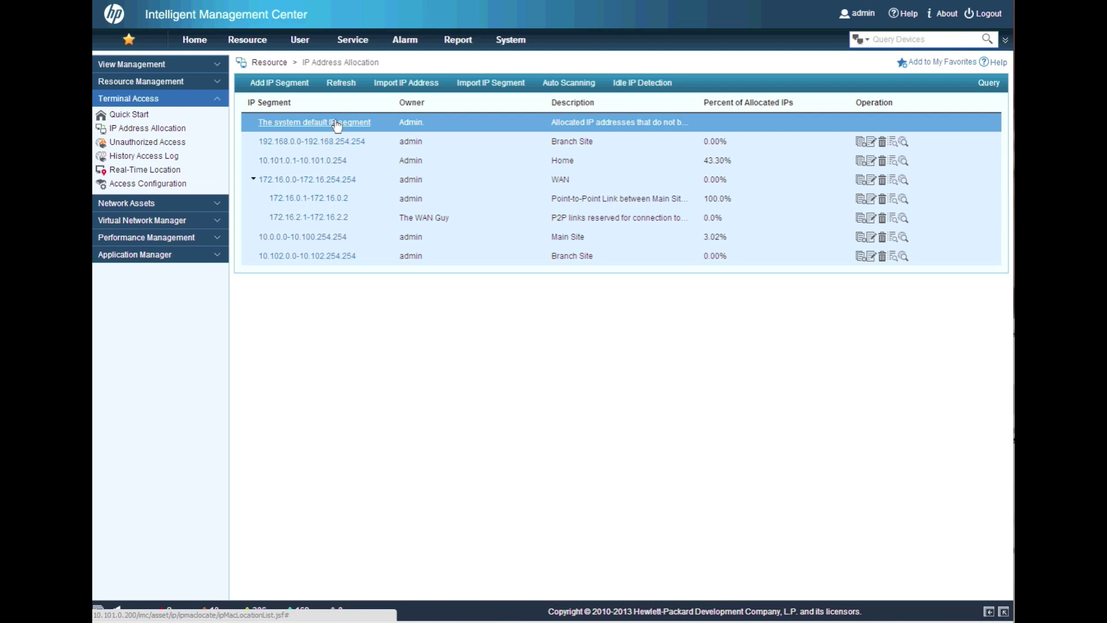
click(903, 162)
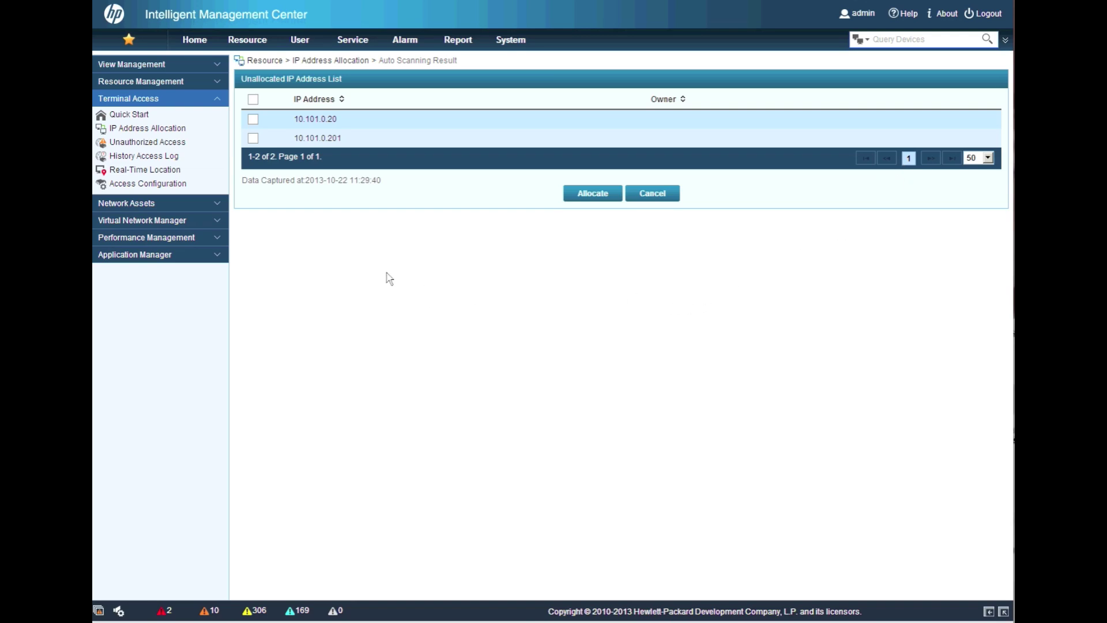
click(253, 138)
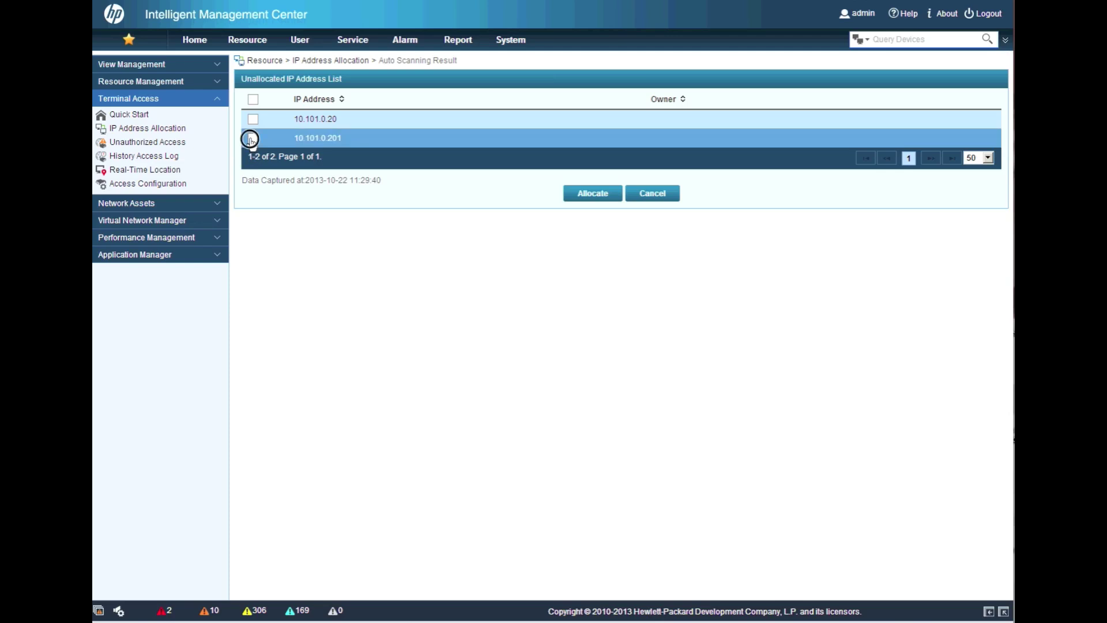
click(585, 198)
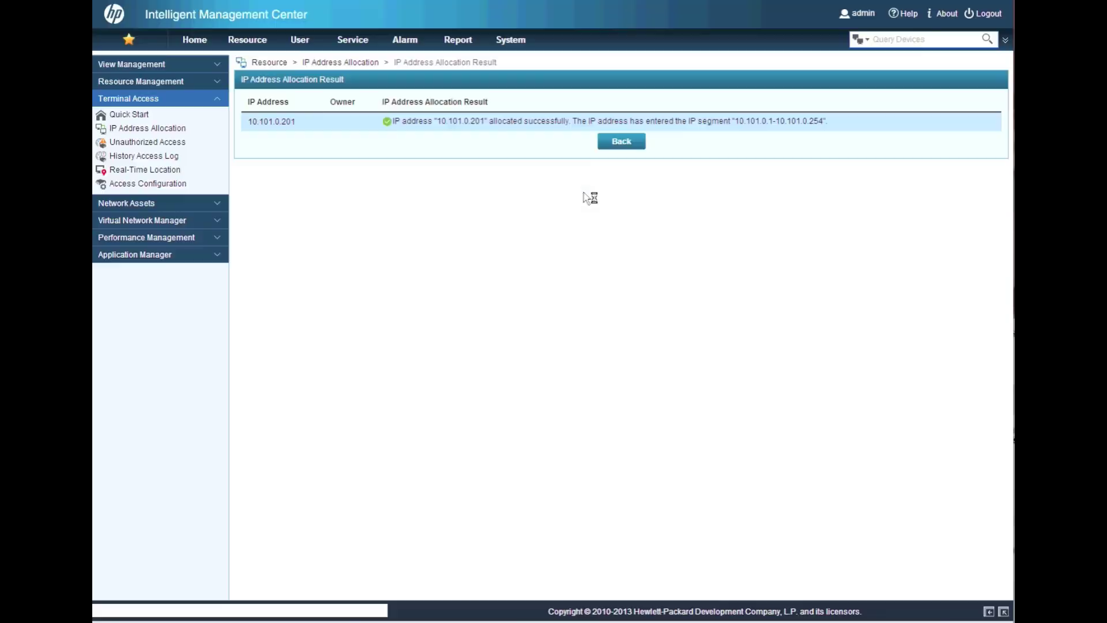
click(628, 145)
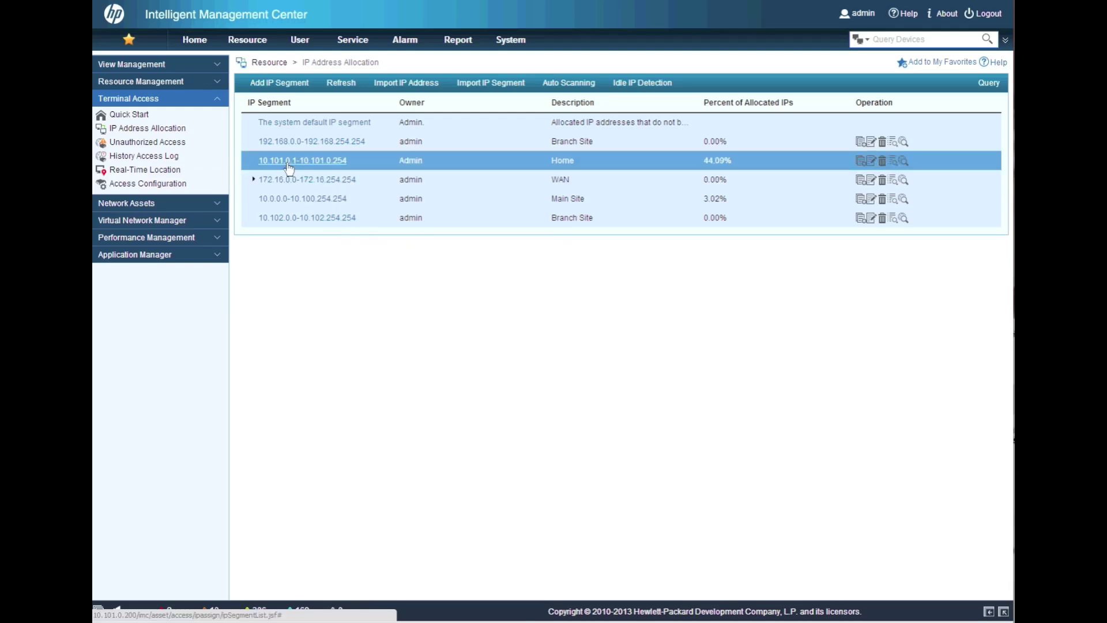
Step: Query the segment's Allocated IP List for IP 10.101.0.201, leaving the owner criterion empty
click(288, 162)
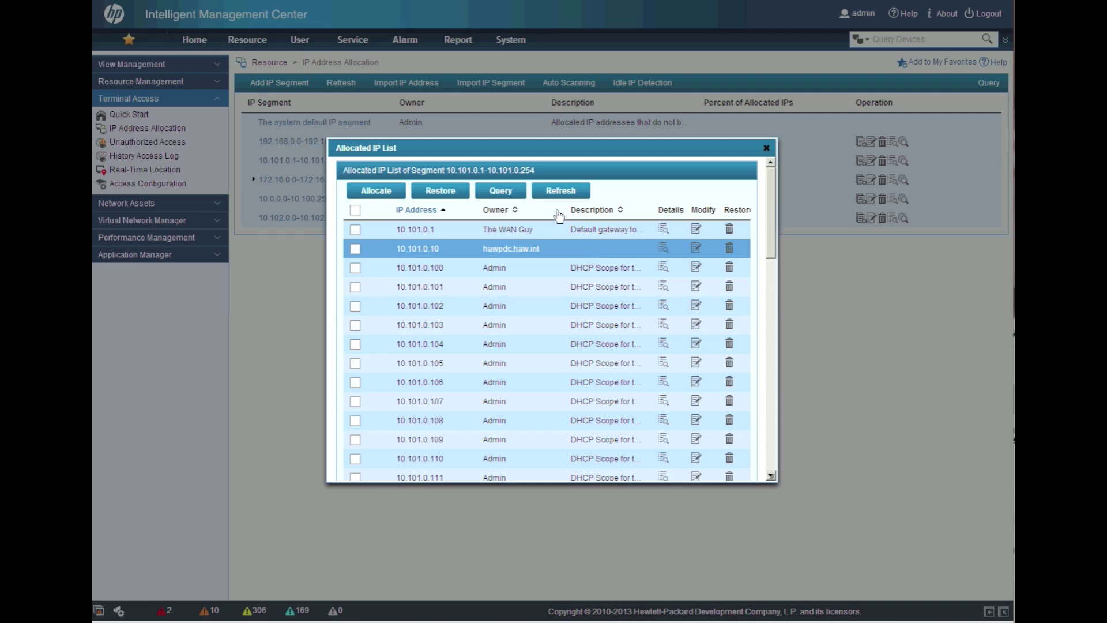
click(499, 194)
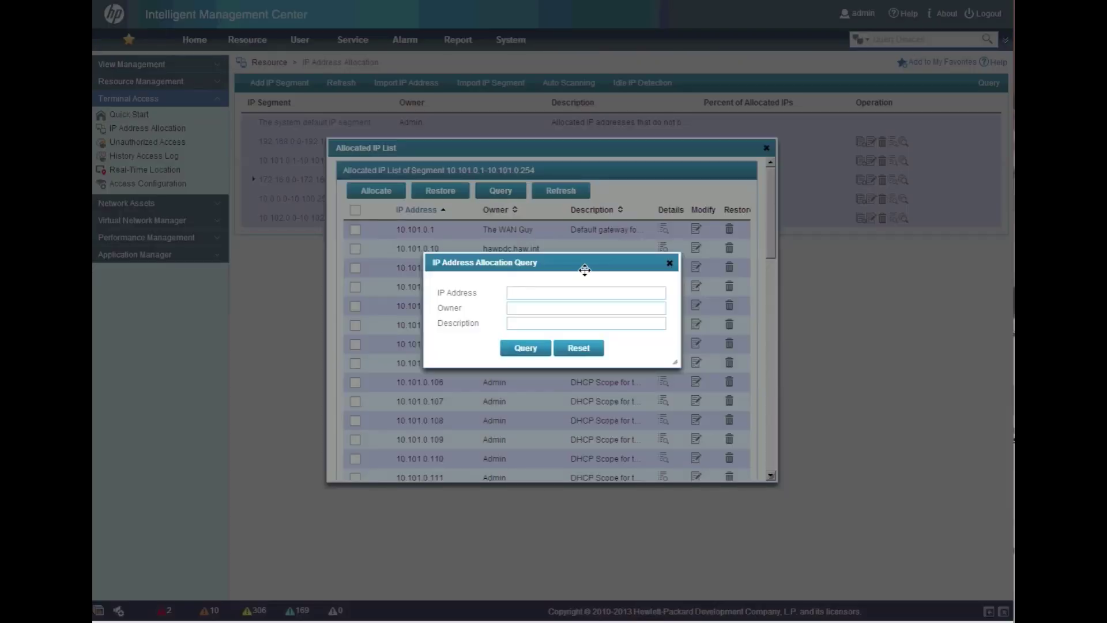
text(10.101.0.201)
click(543, 313)
text(The Server Guy)
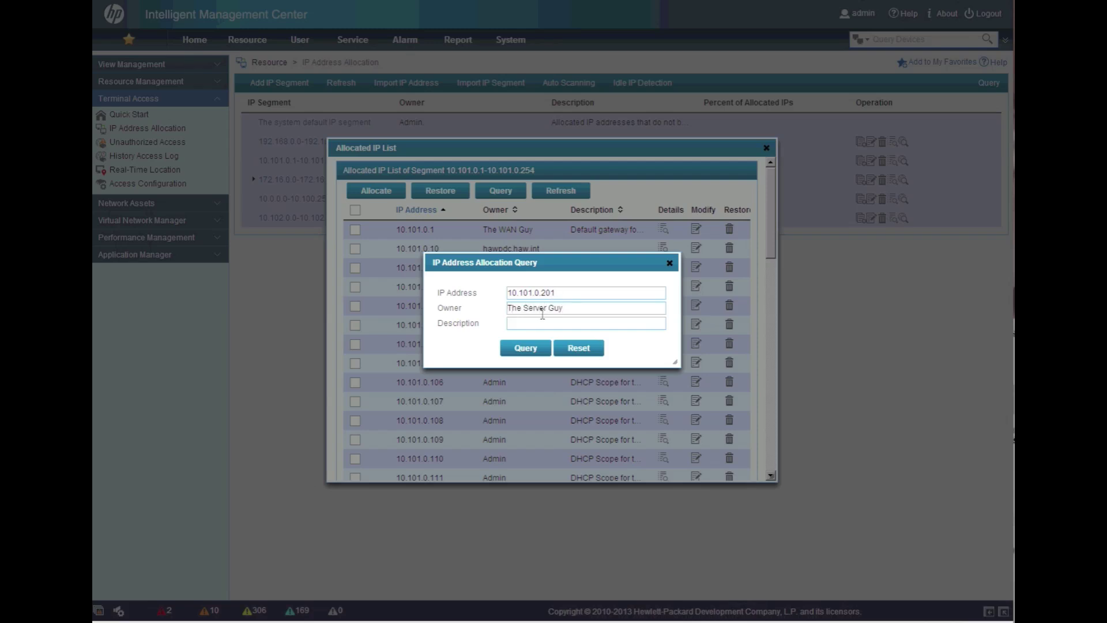
key(BackSpace)
key(BackSpace)
key(BackSpace)
key(BackSpace)
key(BackSpace)
key(BackSpace)
key(BackSpace)
key(BackSpace)
key(BackSpace)
key(BackSpace)
key(BackSpace)
key(BackSpace)
key(BackSpace)
click(526, 348)
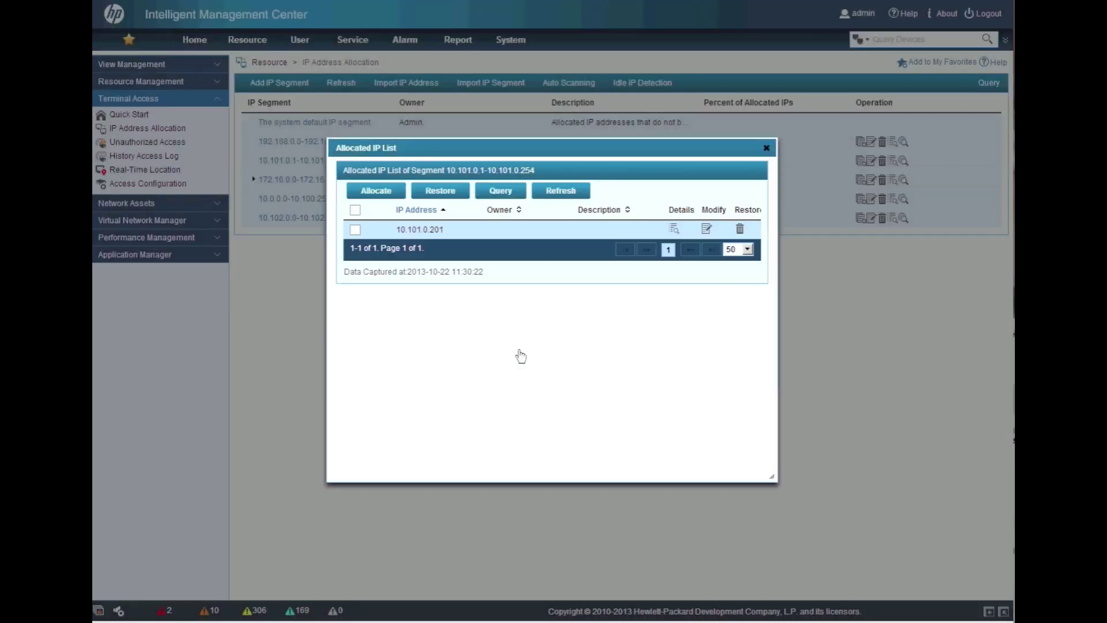
Step: Give 10.101.0.201 owner 'The Server Guy' and description 'Server running Domain Services (AD, DNS, DHCP)'
click(707, 230)
click(576, 294)
text(The Server Guy)
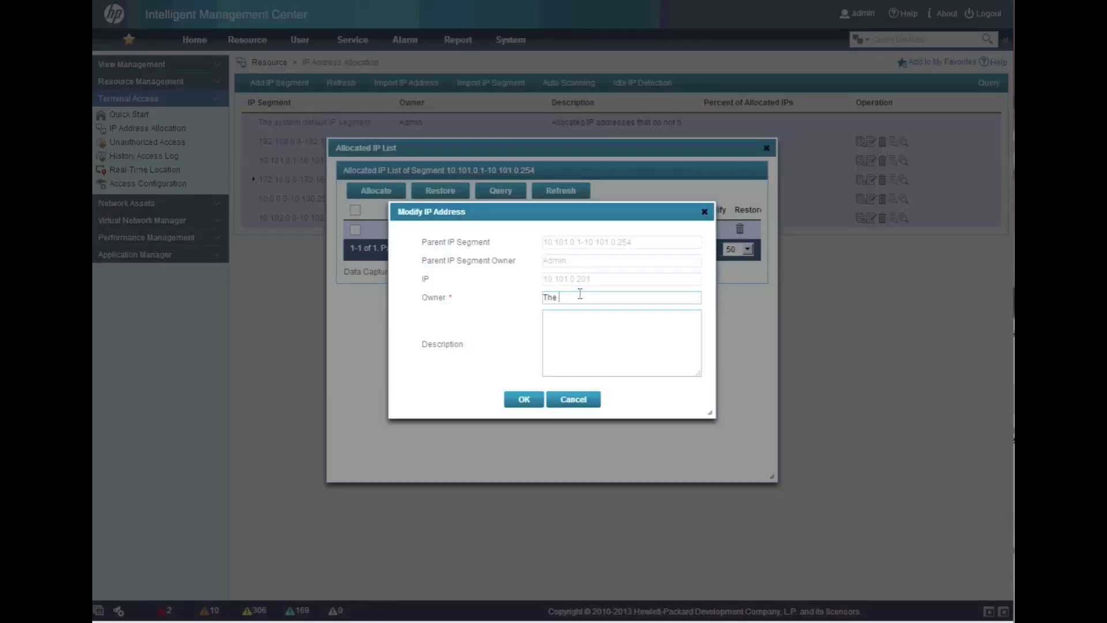
key(Tab)
text(Server running Domain Services ( D)
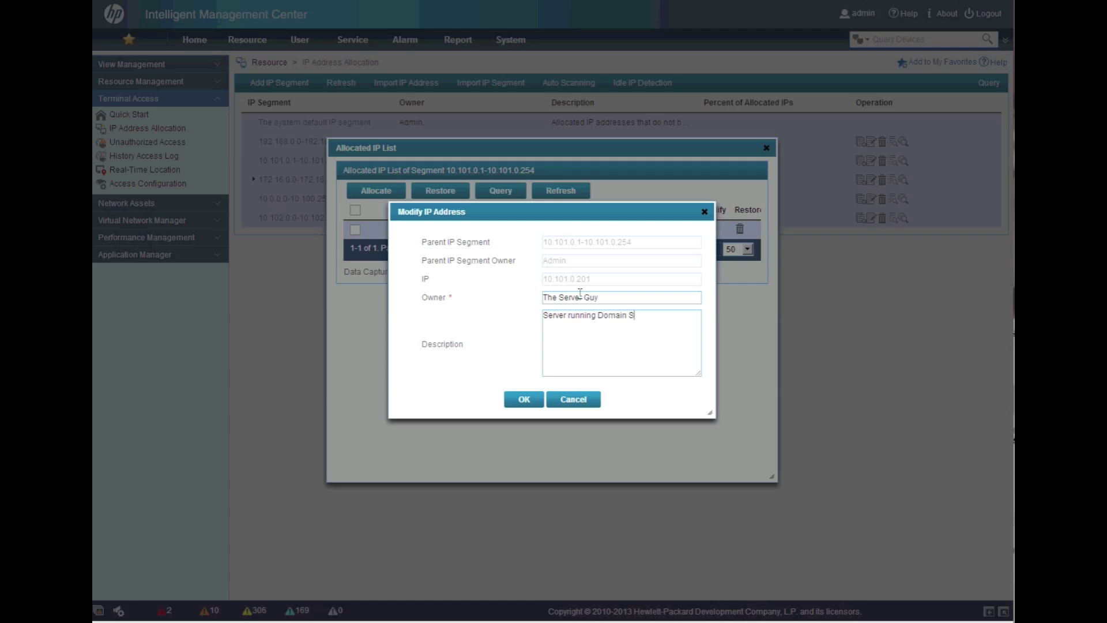
key(BackSpace)
text(AC)
key(BackSpace)
text(D d)
key(BackSpace)
key(BackSpace)
text(, DNS, DHCP ))
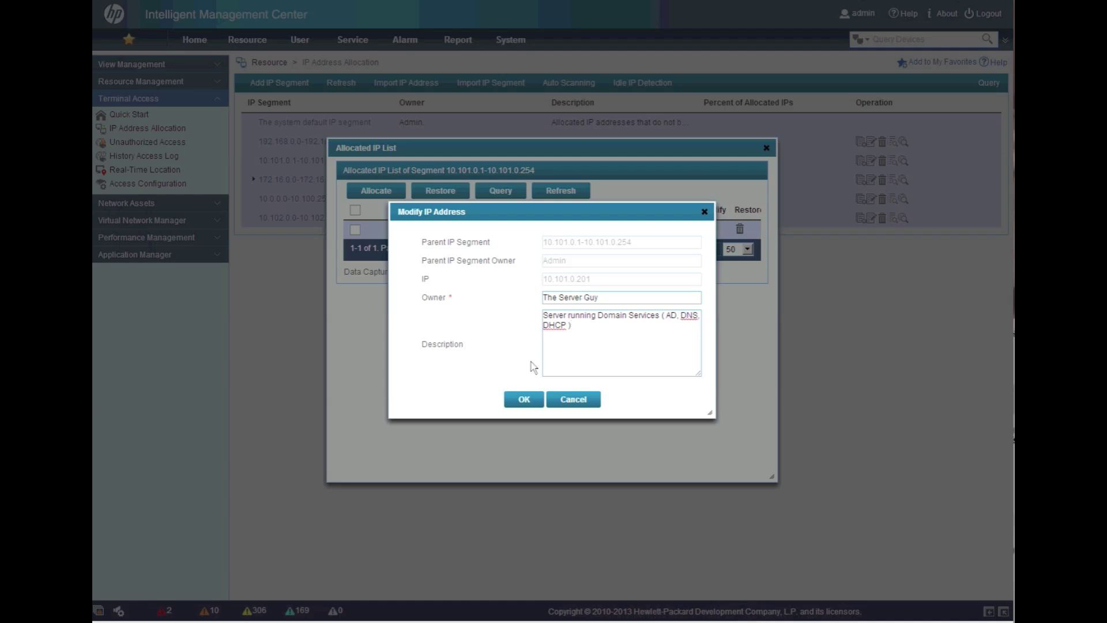
click(524, 400)
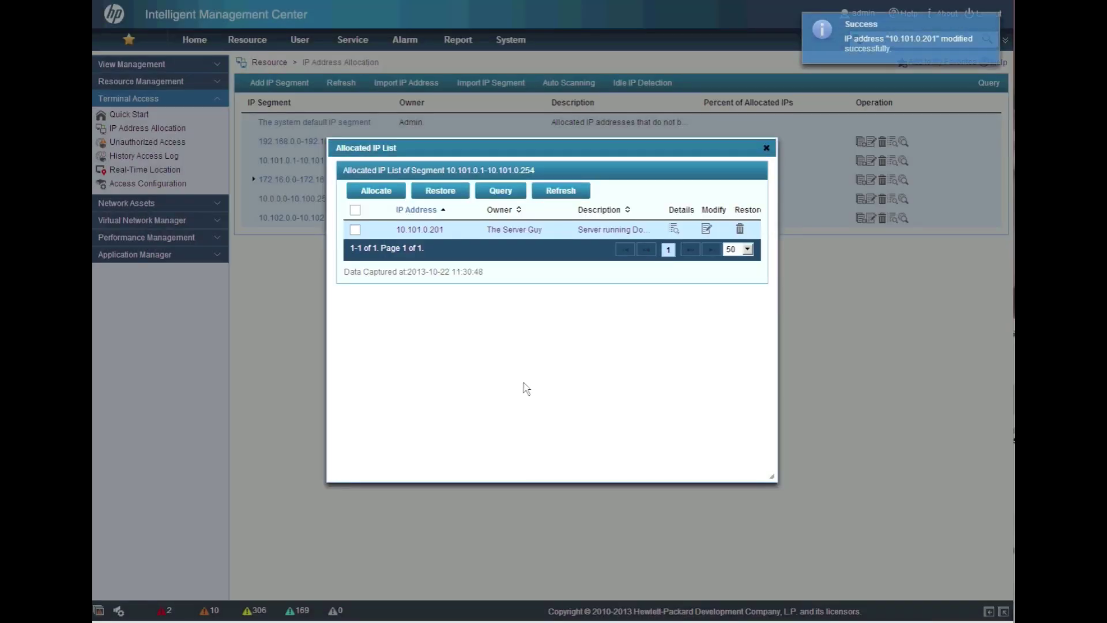
click(498, 191)
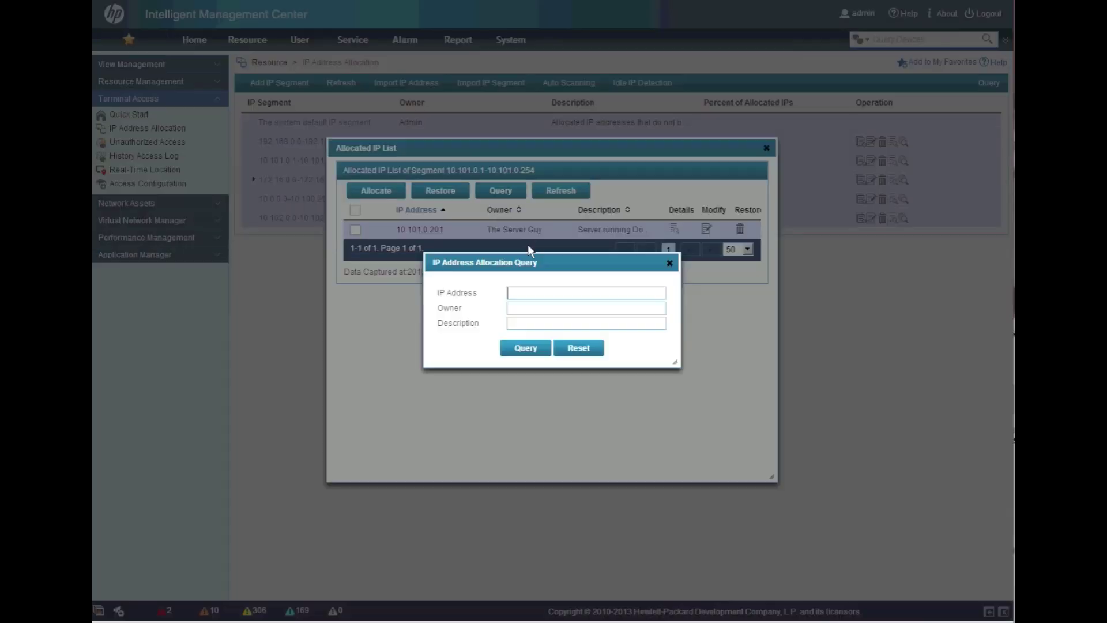